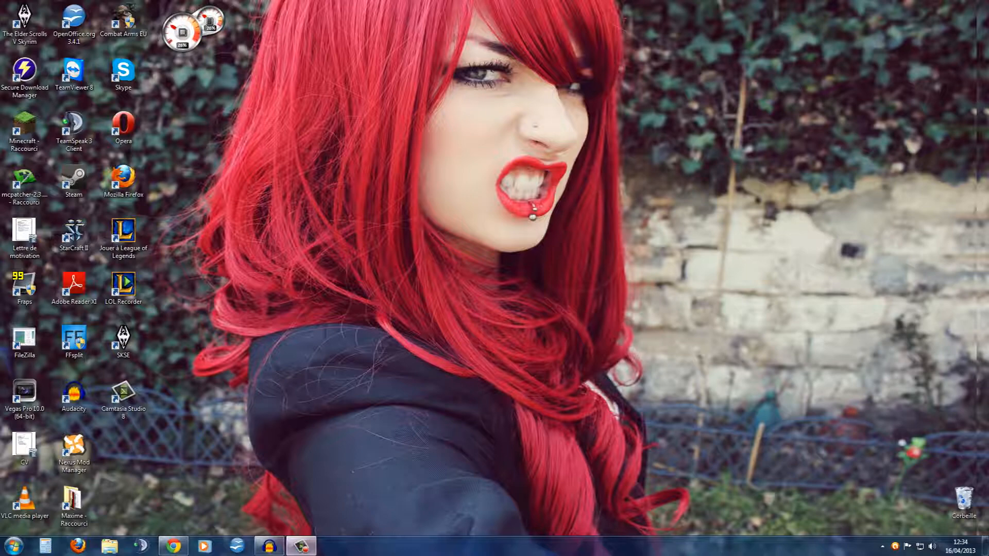
Launch Fraps and show its movie capture settings
left_click(14, 546)
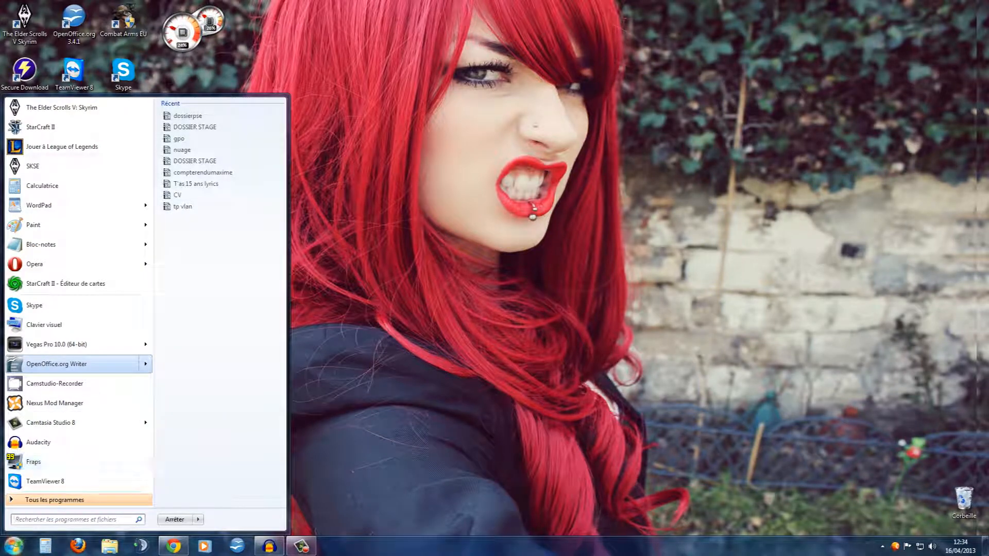
left_click(34, 462)
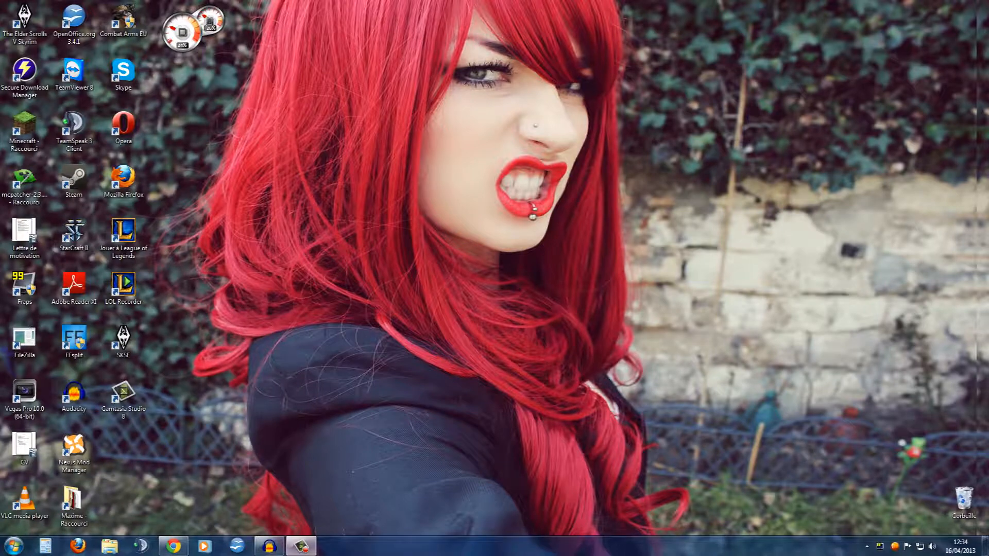
left_click_drag(330, 255, 497, 160)
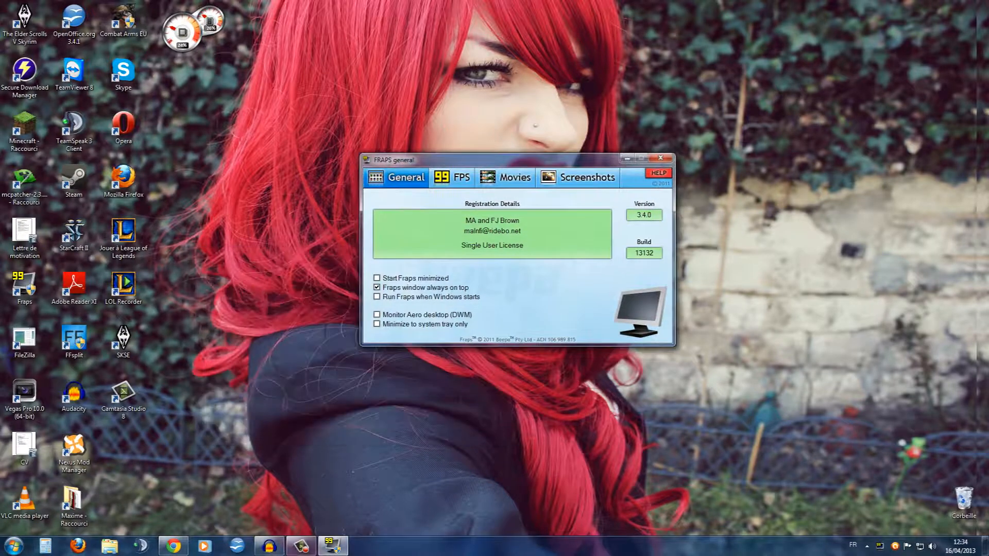
left_click(508, 177)
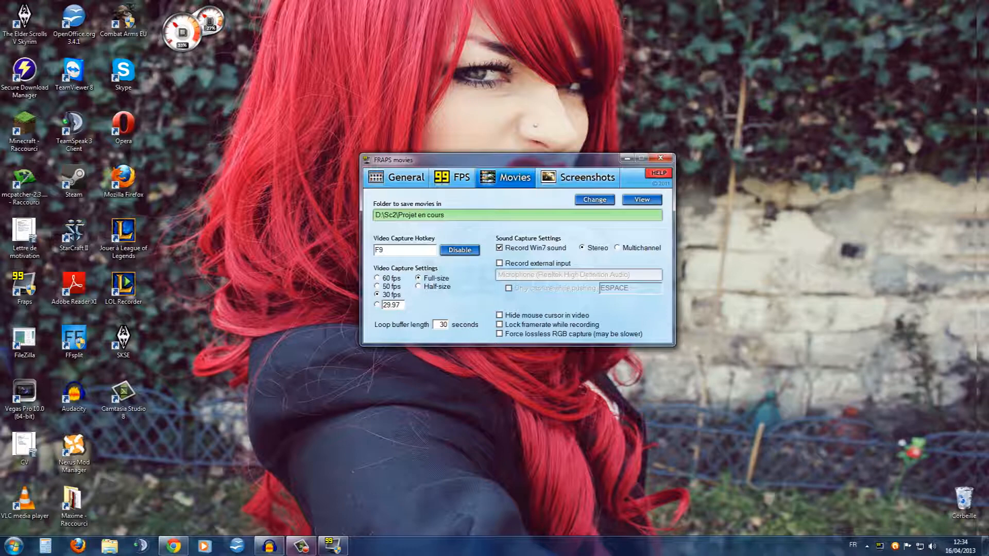
Choose D:\Sc2\Projet en cours as the folder to save movies in
left_click(594, 200)
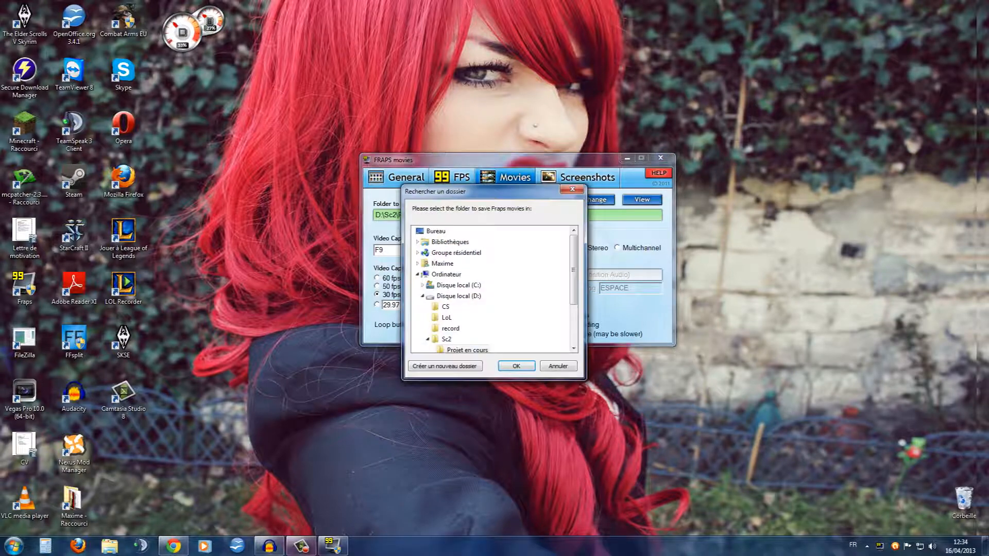
scroll(453, 278, "down", 1)
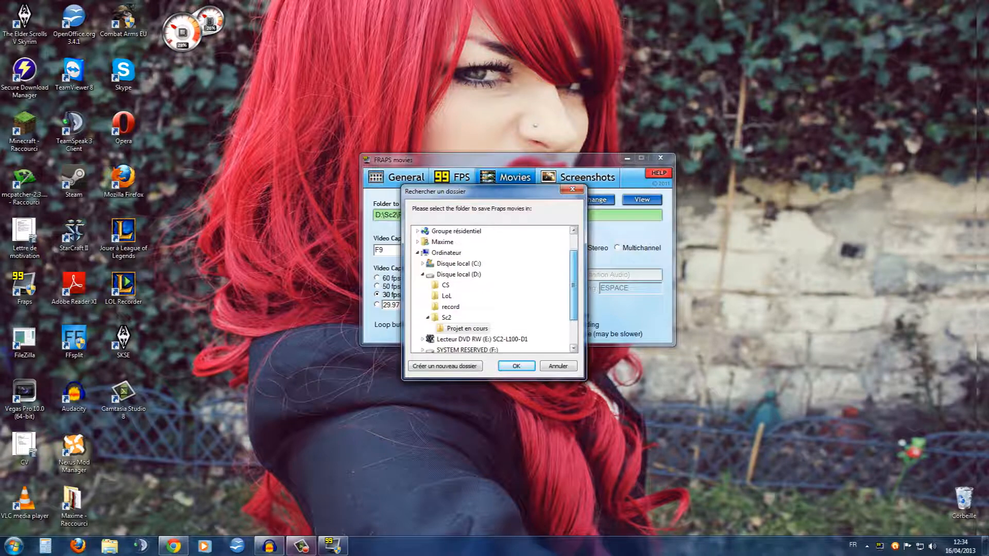
left_click(456, 274)
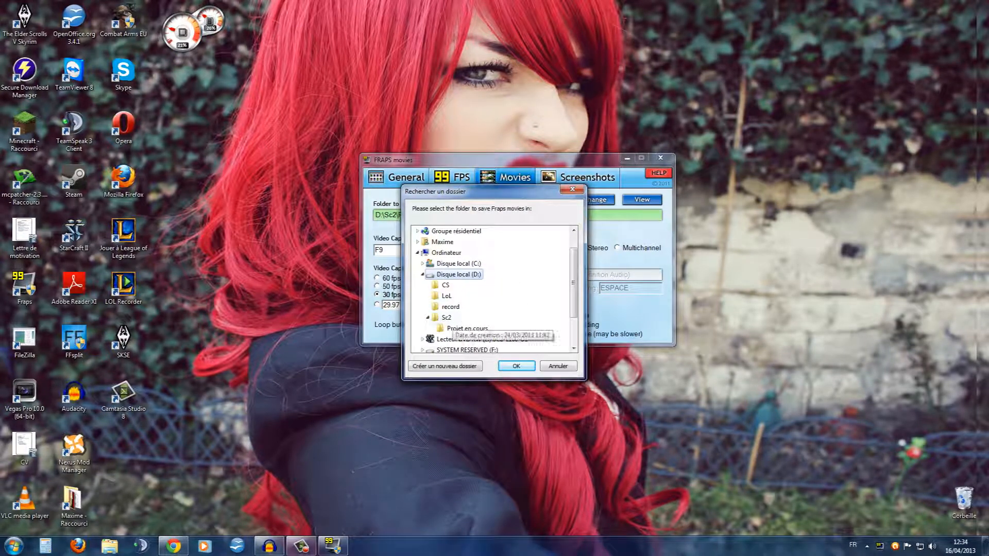
left_click(450, 318)
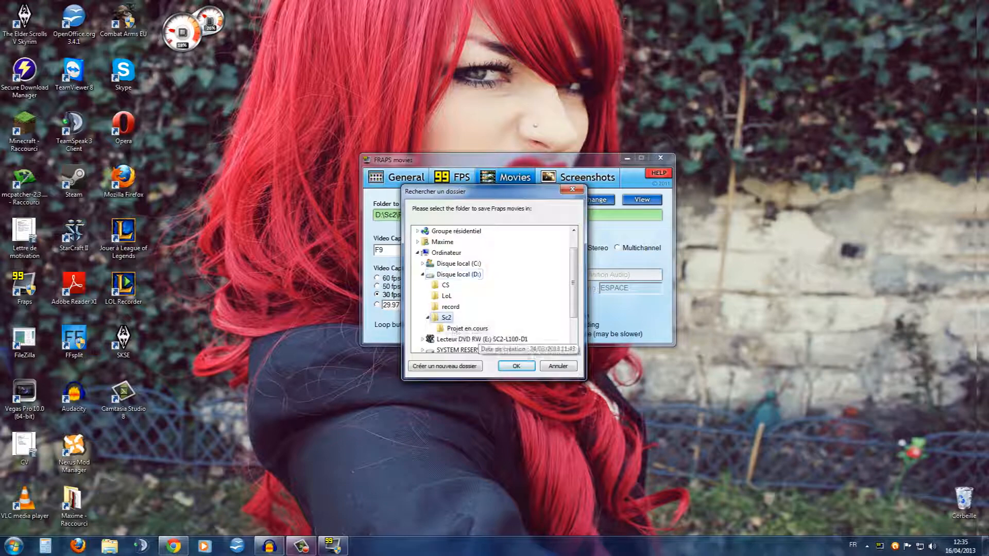
left_click(476, 329)
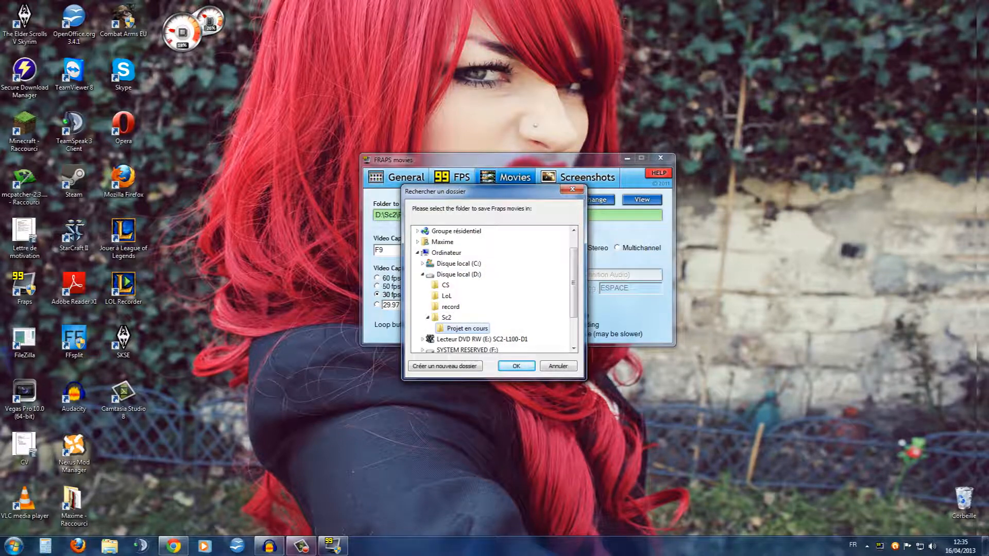
left_click(516, 366)
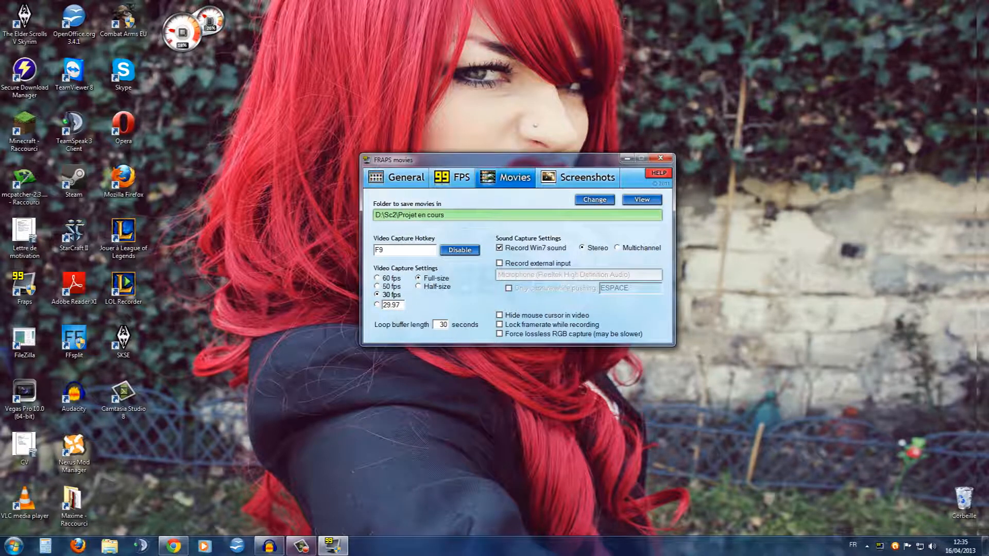
left_click(595, 199)
left_click(572, 189)
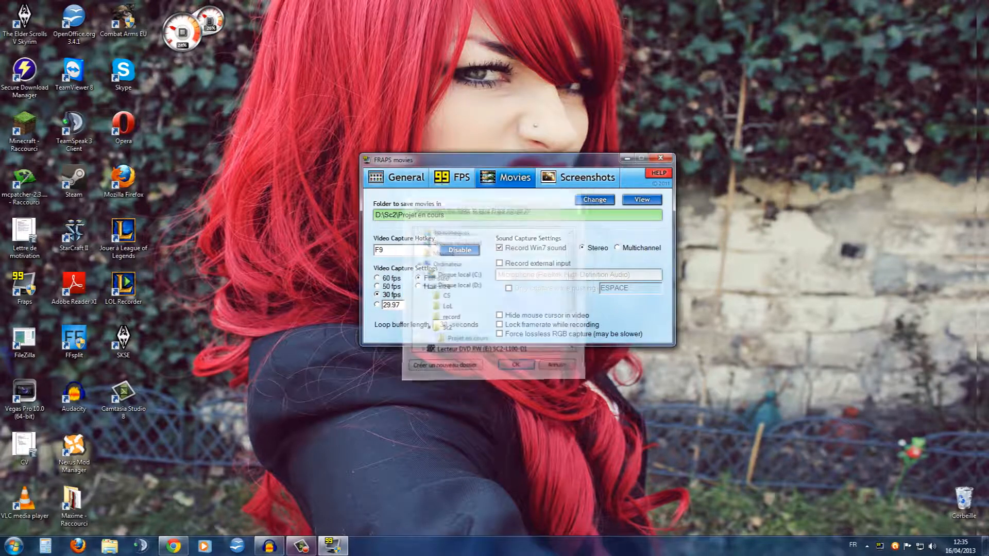
left_click(642, 200)
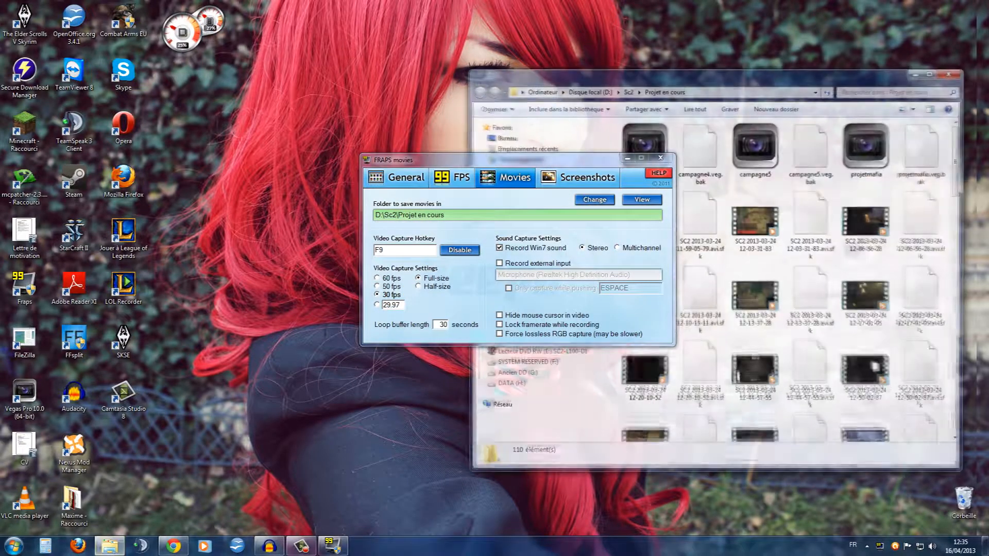
left_click_drag(518, 159, 293, 126)
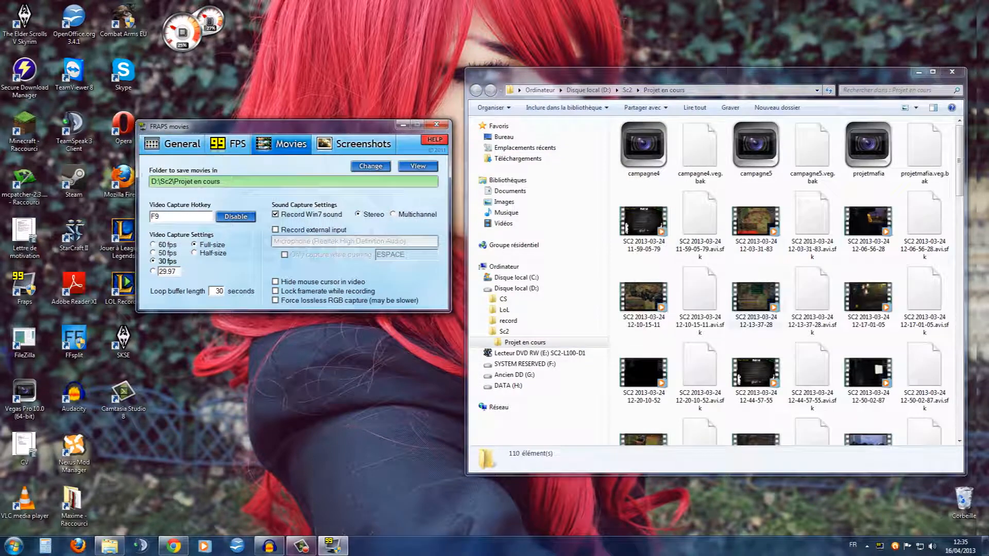
left_click(644, 298)
scroll(700, 331, "down", 6)
scroll(791, 281, "up", 8)
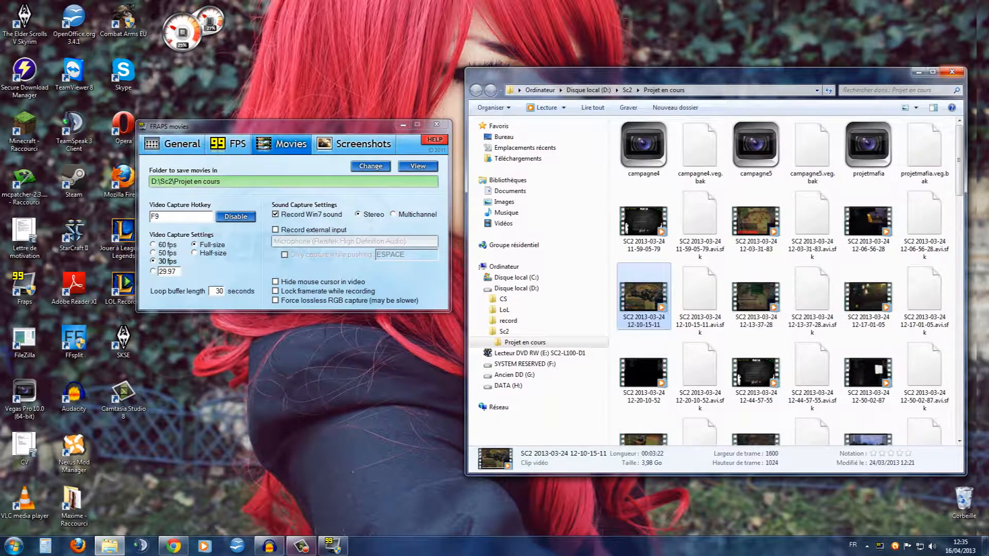
left_click(952, 71)
left_click_drag(257, 126, 421, 150)
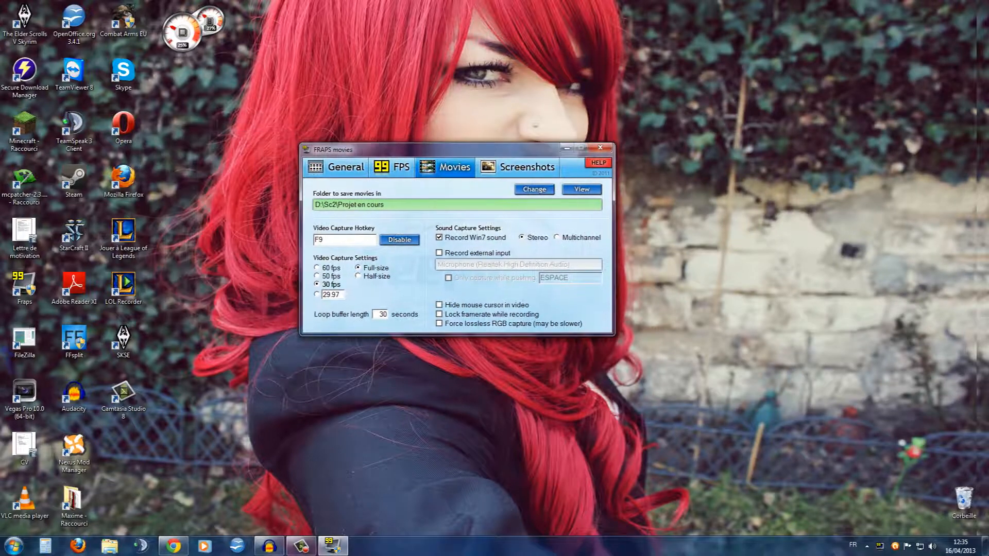
Set the video capture hotkey to F9, and switch external input recording on and back off
left_click(319, 240)
key("F9")
left_click(440, 253)
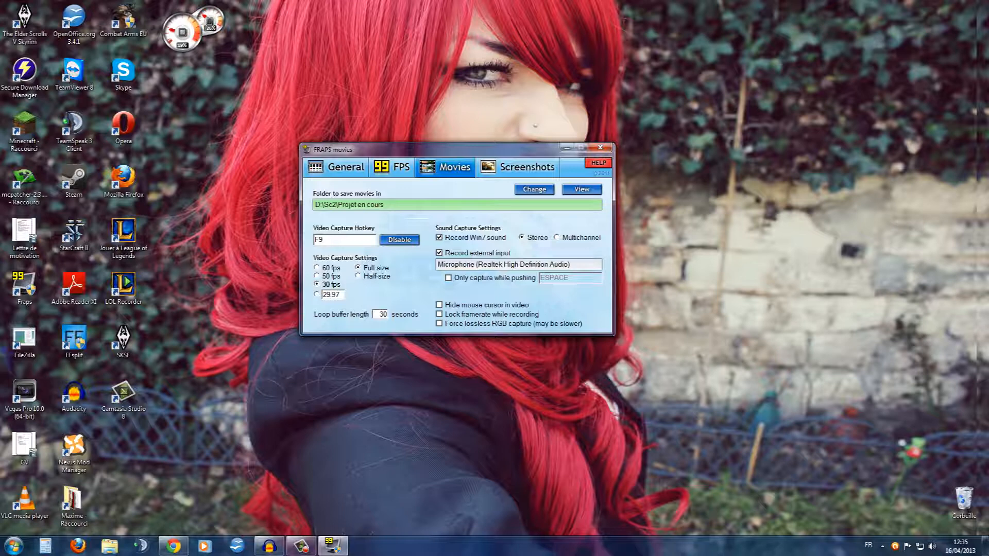
left_click(439, 253)
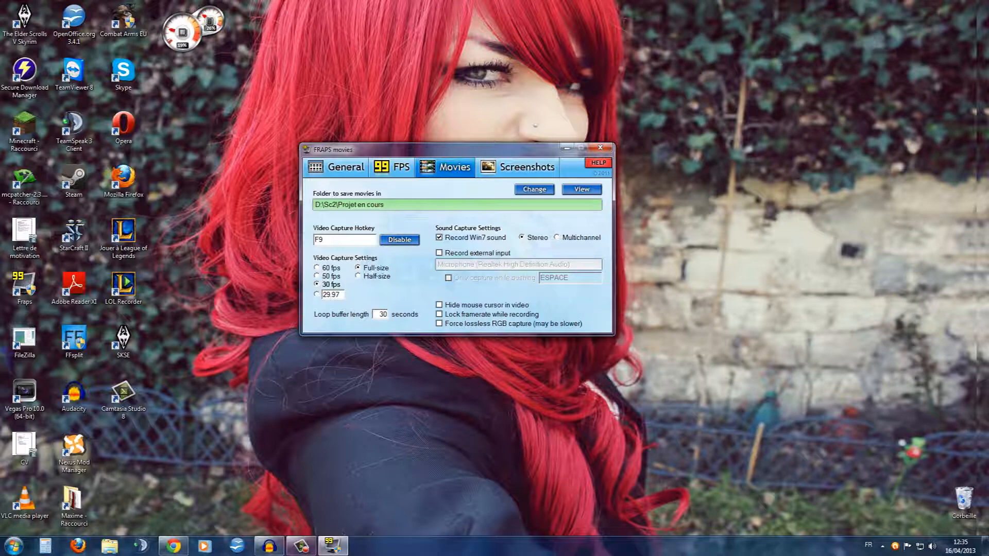
left_click(13, 546)
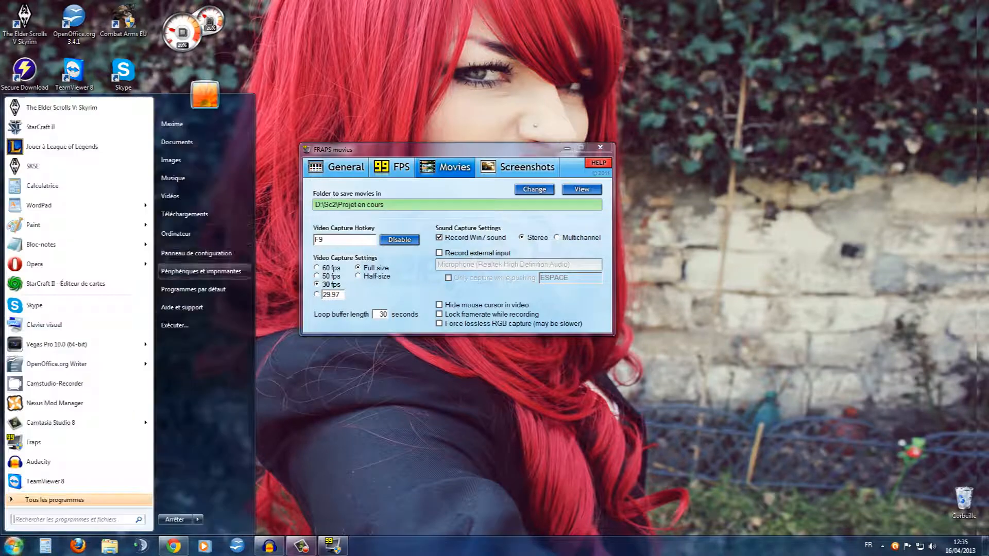
left_click(185, 227)
left_click_drag(443, 149, 298, 137)
left_click(812, 147)
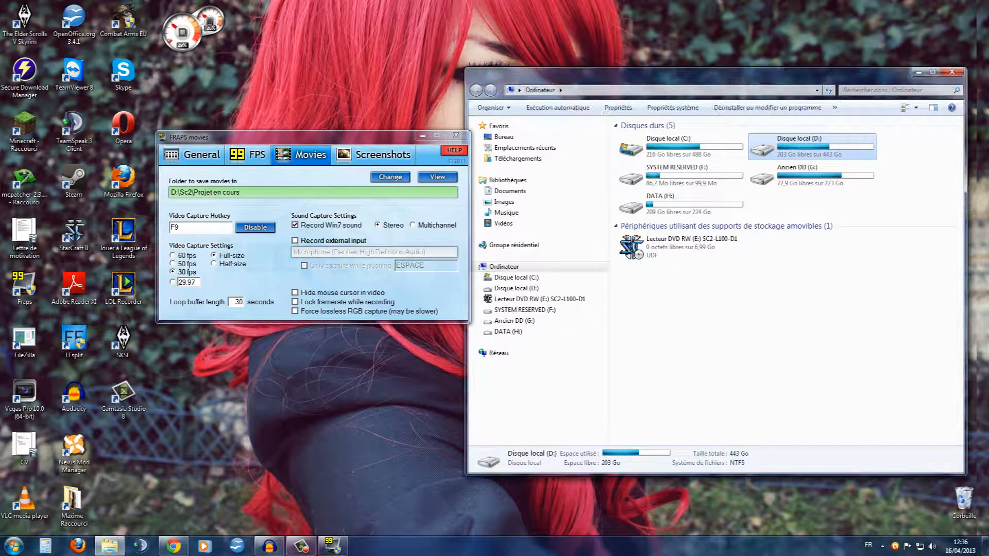
double_click(812, 151)
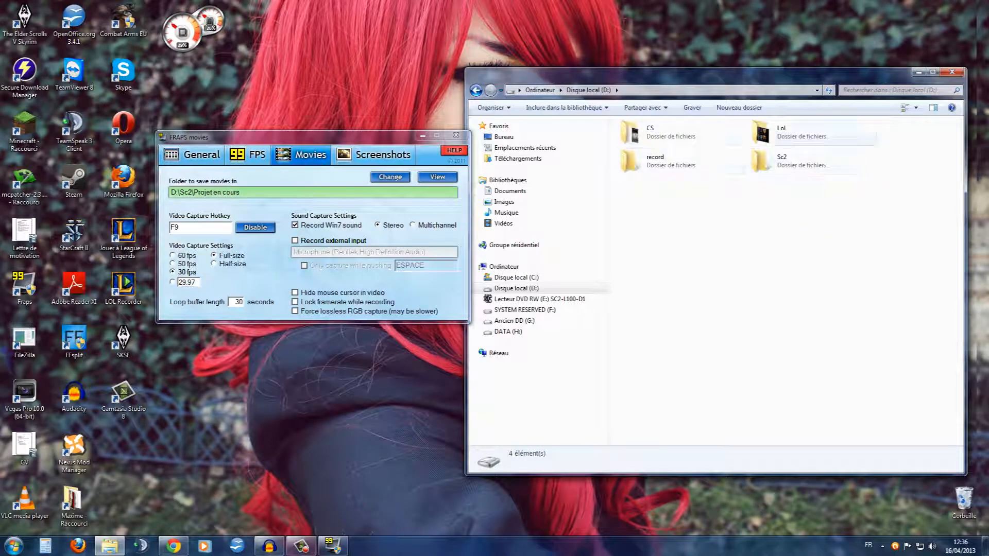
double_click(811, 161)
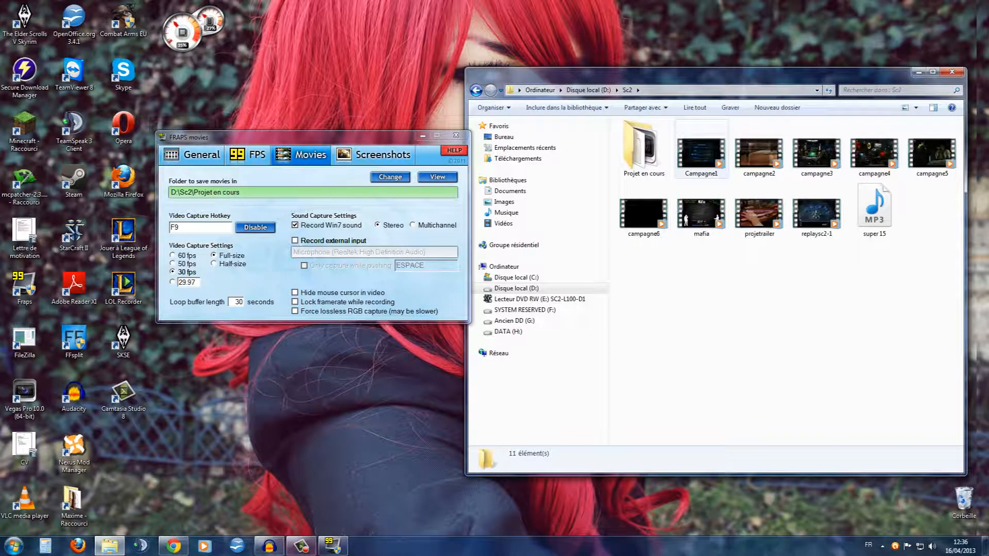
double_click(644, 149)
left_click(756, 224)
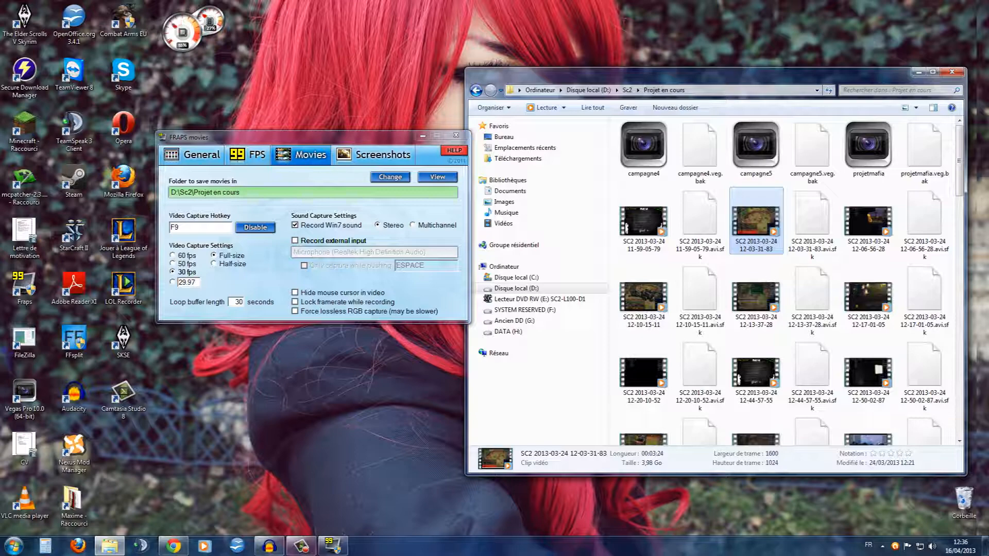
left_click_drag(309, 137, 301, 137)
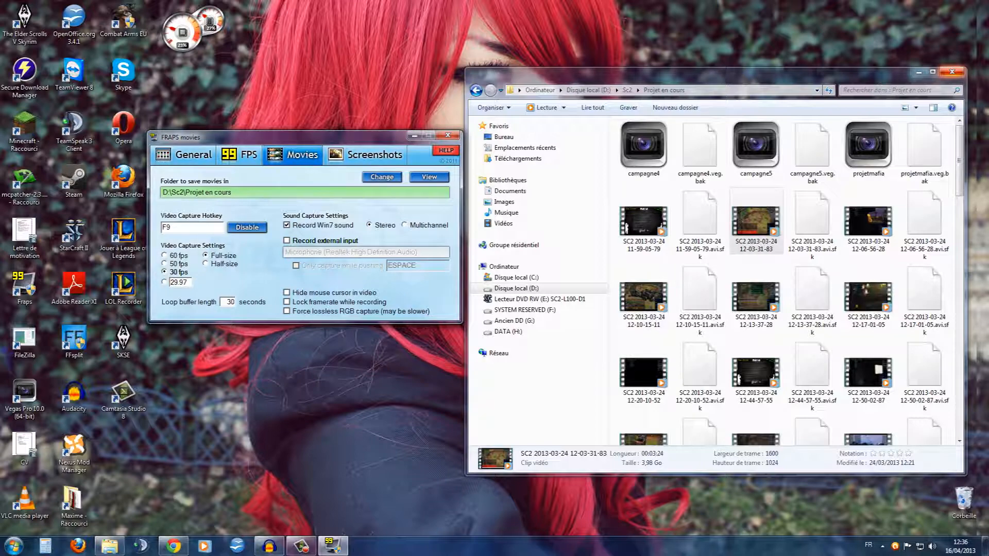
left_click(952, 72)
left_click_drag(283, 137, 423, 101)
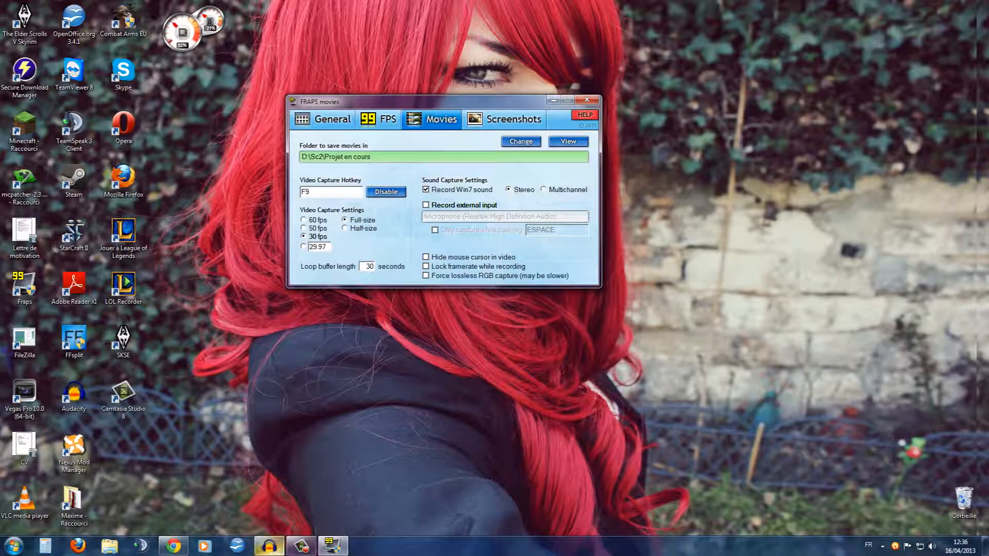
Switch to Audacity and look over the ongoing voice recording and the list of available effects
mouse_move(269, 546)
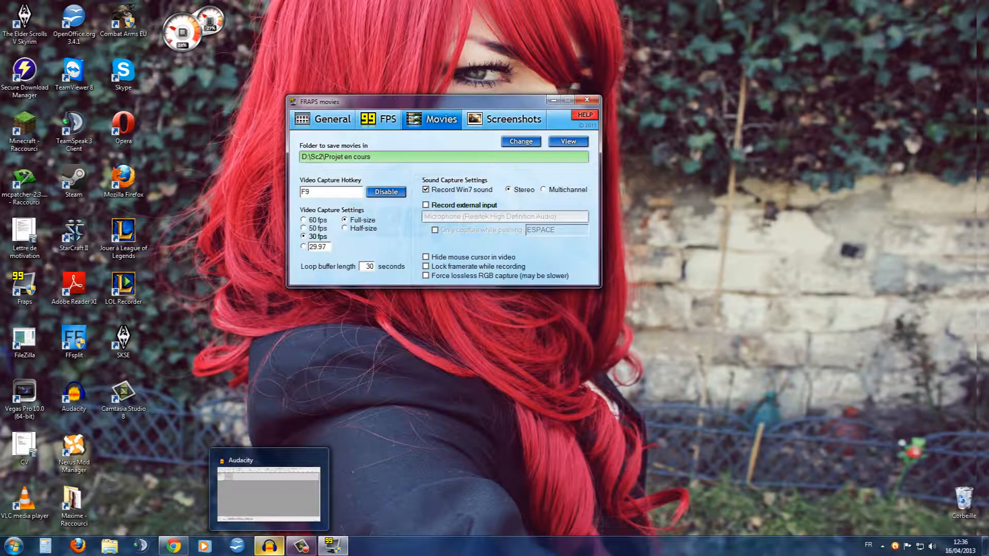
left_click(269, 546)
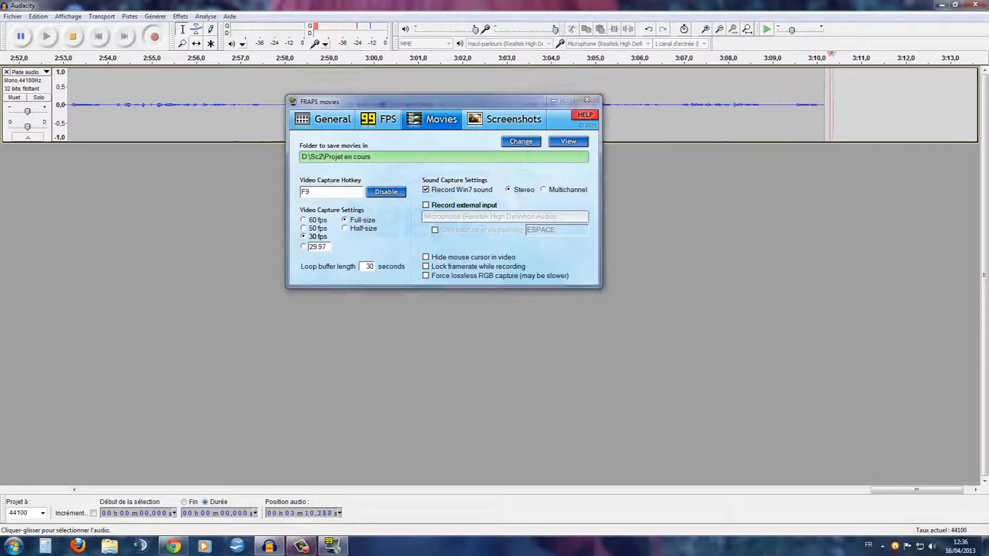
left_click_drag(412, 101, 324, 221)
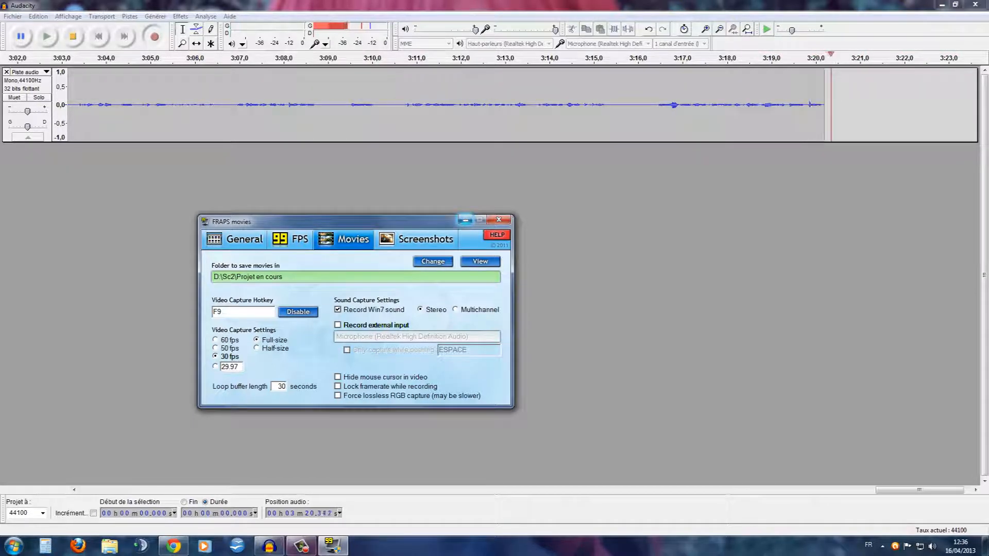
left_click(12, 17)
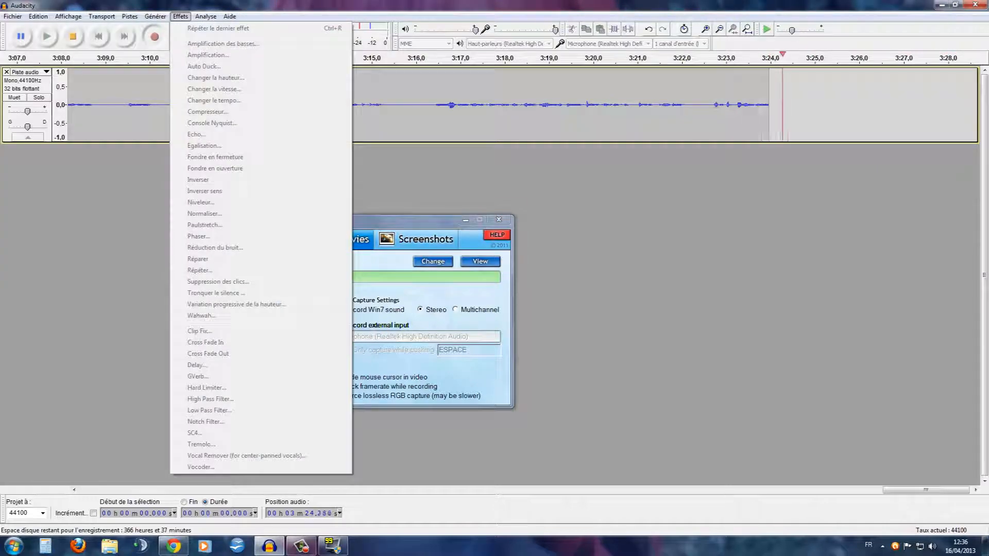
left_click(180, 17)
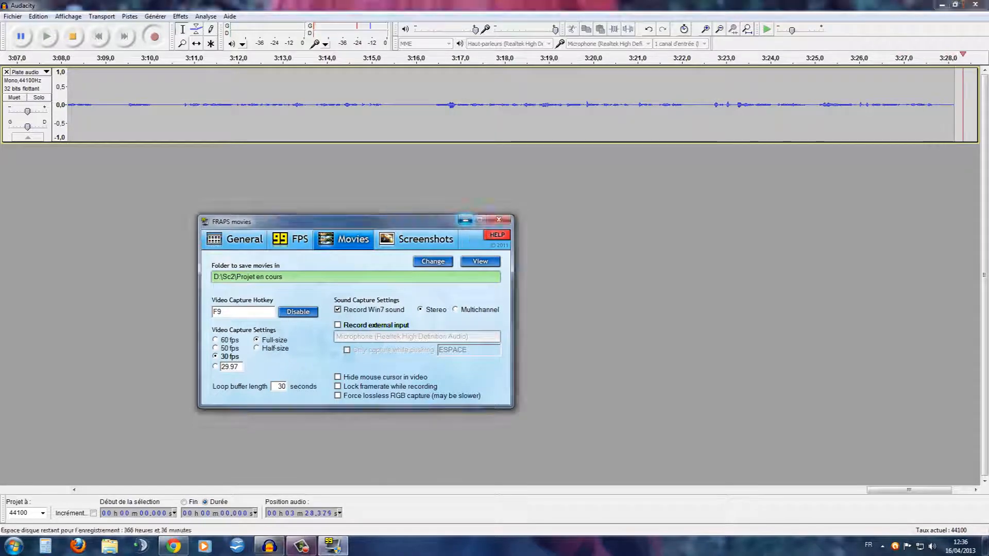
Switch back to Fraps, review the capture hotkey setting, and view the movie save folder before minimizing it
left_click(465, 220)
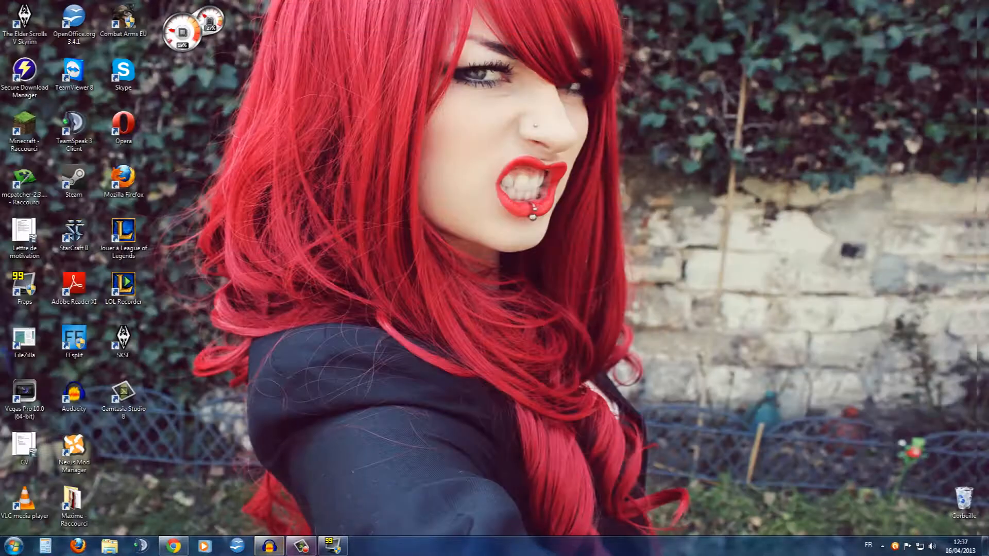
left_click(332, 545)
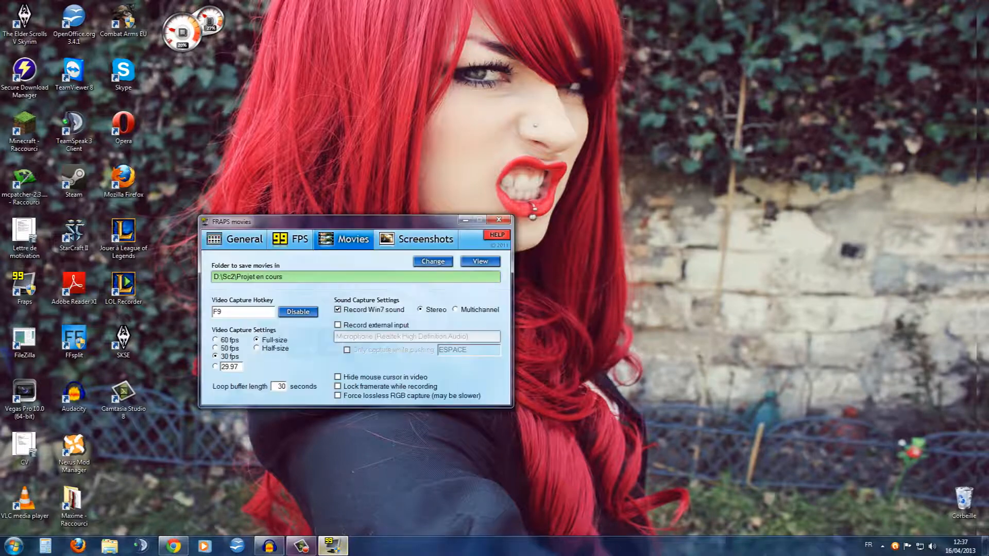
left_click_drag(340, 222, 463, 134)
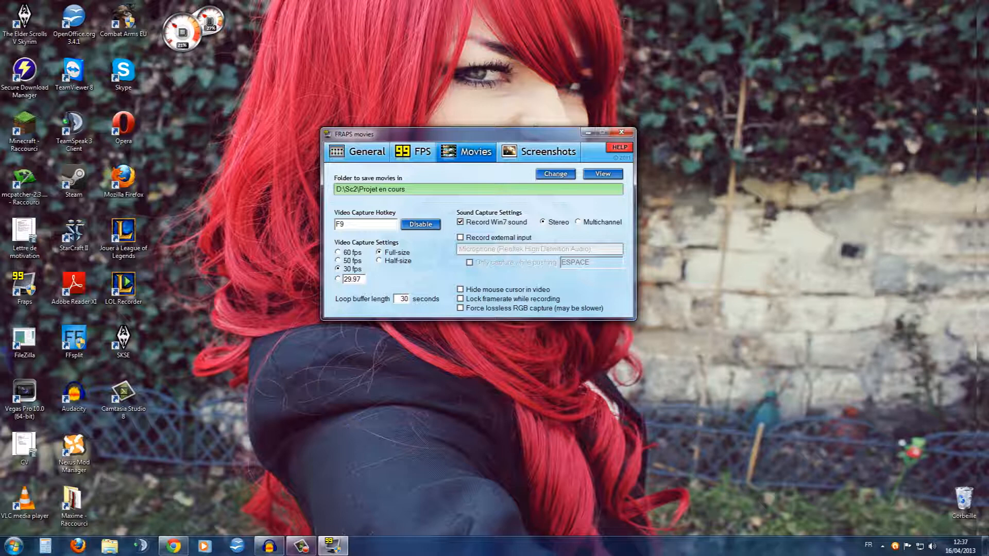
left_click(360, 224)
left_click(603, 173)
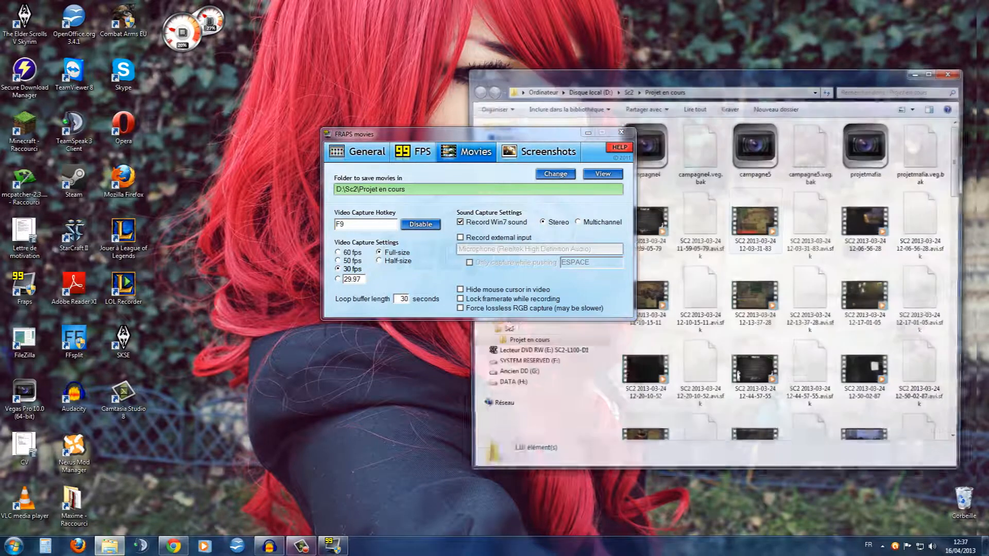
left_click_drag(515, 134, 346, 133)
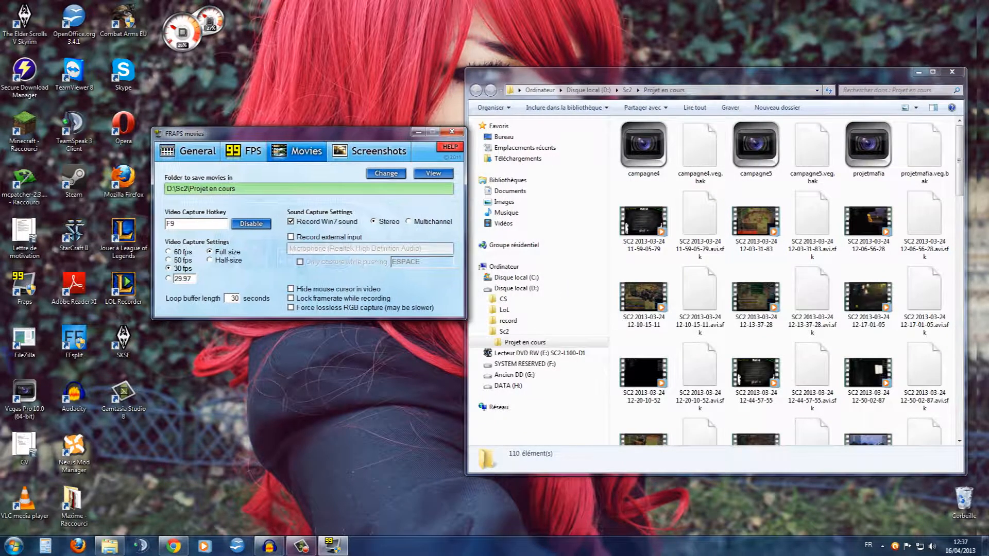
left_click(918, 72)
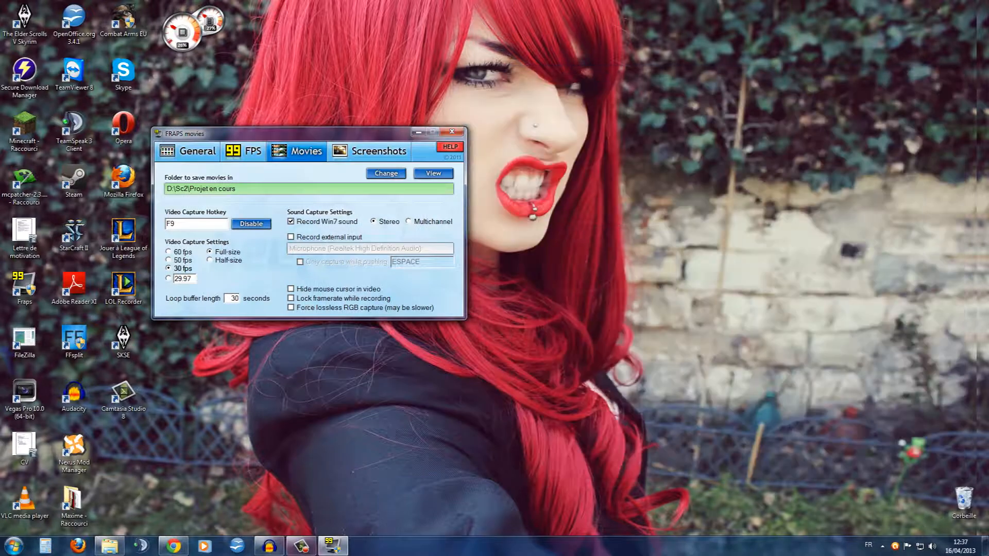
Switch to Chrome, minimize the Fraps window, and open the "Nouveau concept !" topic from the latest posts on the BeNoob site
left_click_drag(232, 133, 362, 130)
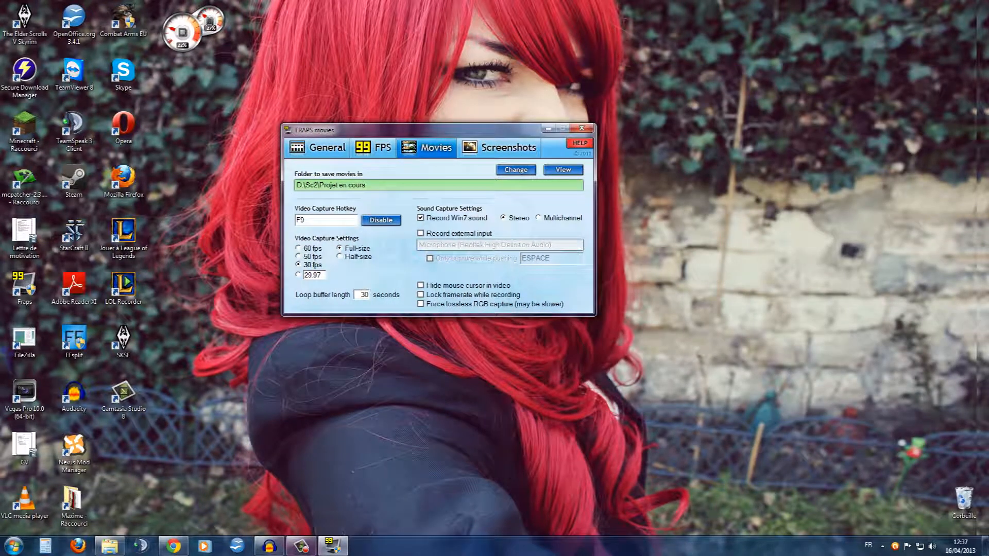
left_click(174, 547)
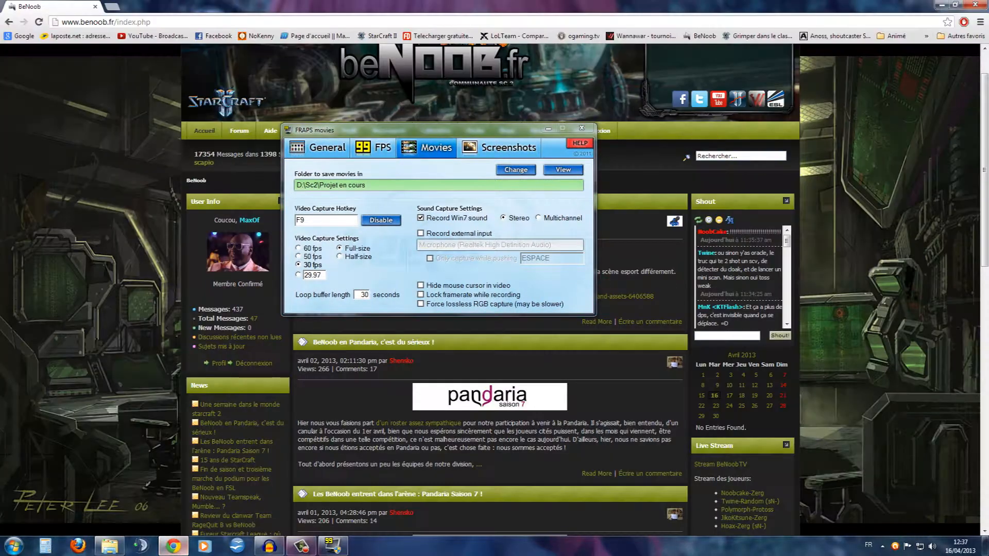
left_click(548, 128)
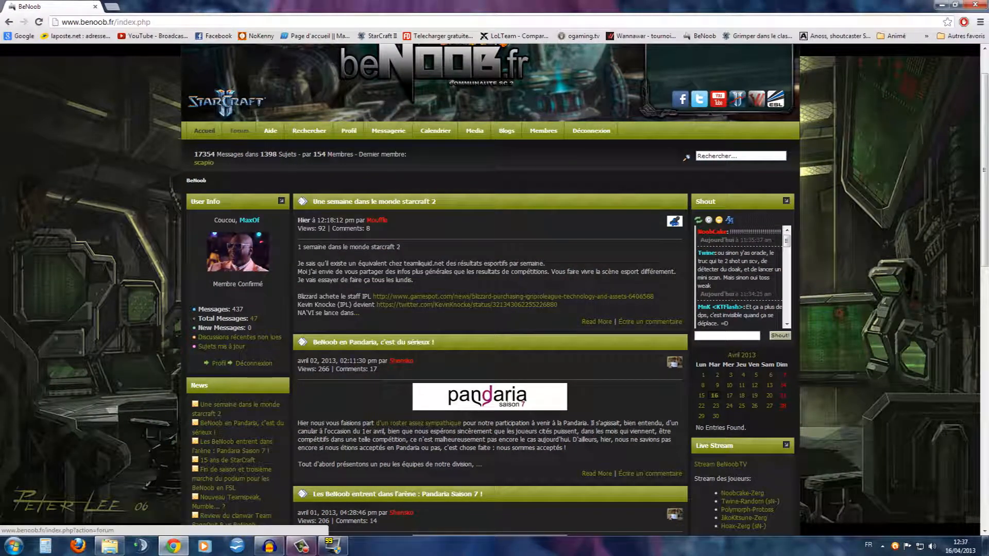
left_click(239, 131)
left_click(203, 182)
scroll(490, 289, "down", 5)
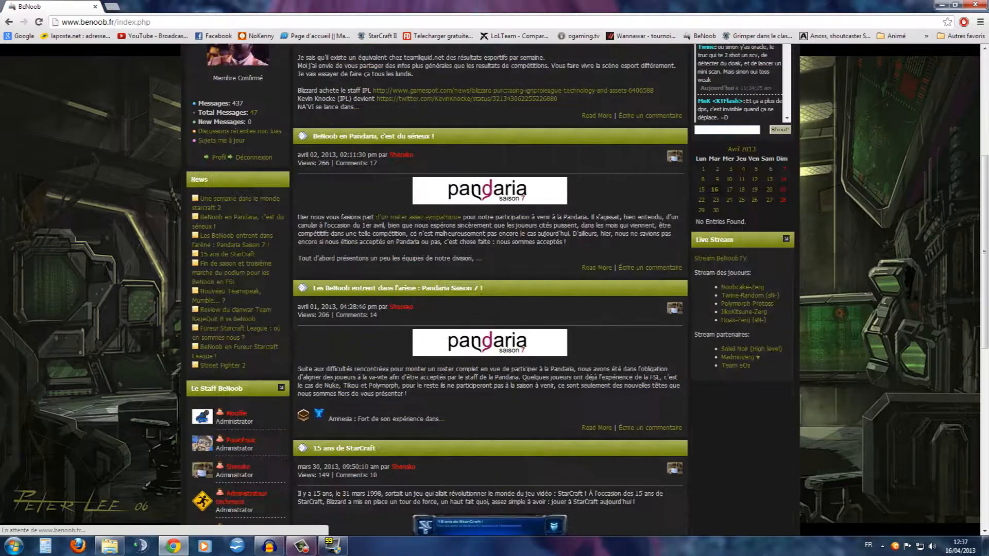
scroll(489, 288, "down", 5)
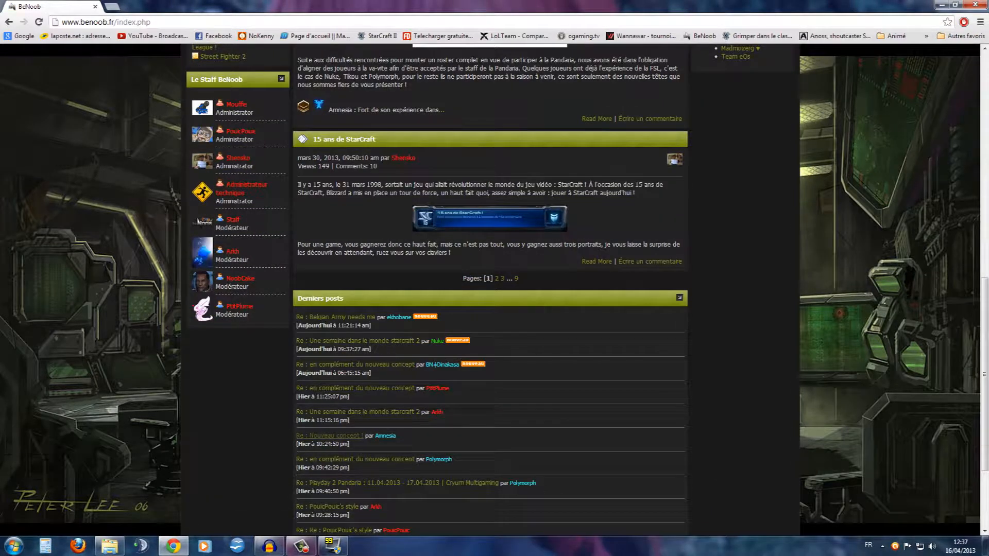
left_click(335, 487)
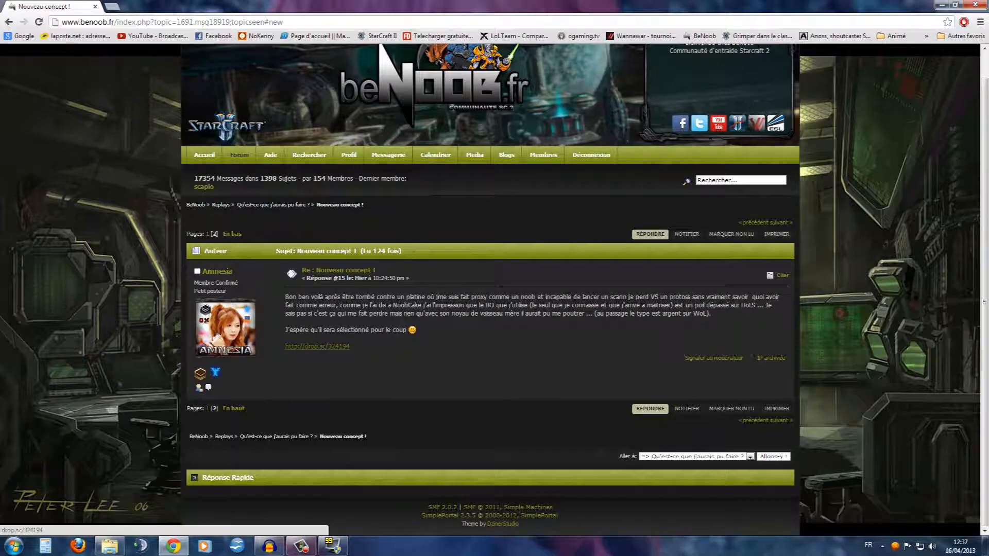
Follow the topic's drop.sc link, download the 324194.SC2Replay file, and show it in its download folder
left_click(317, 346)
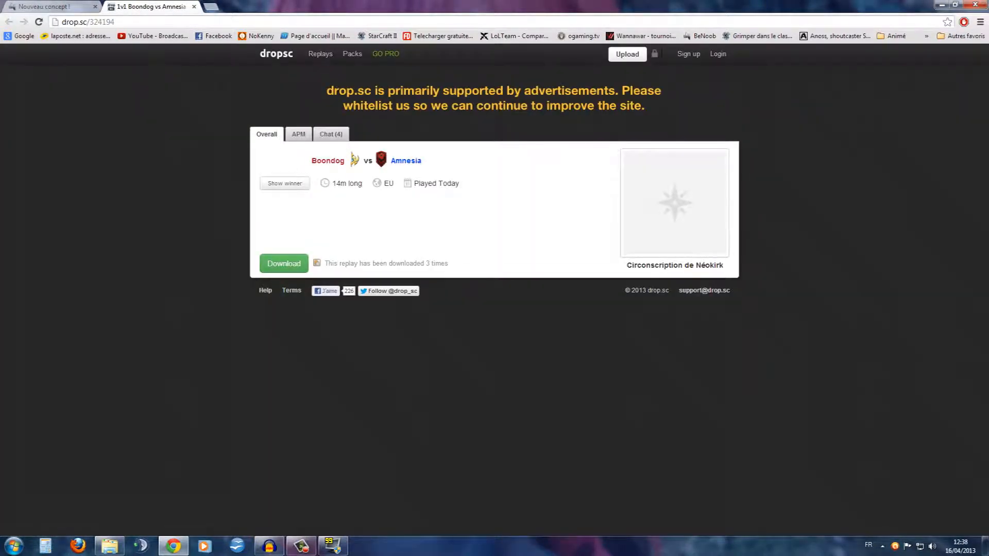
left_click(284, 263)
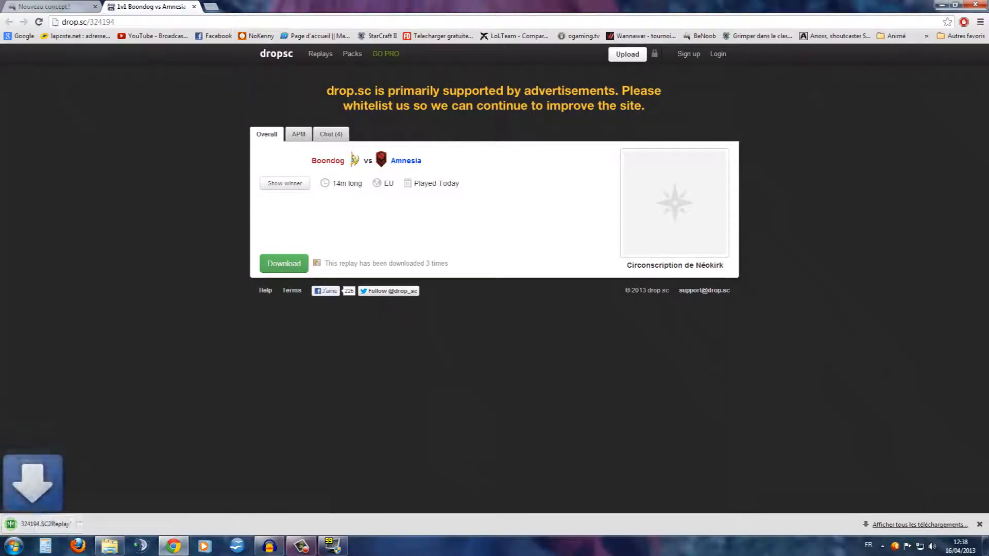
left_click(103, 523)
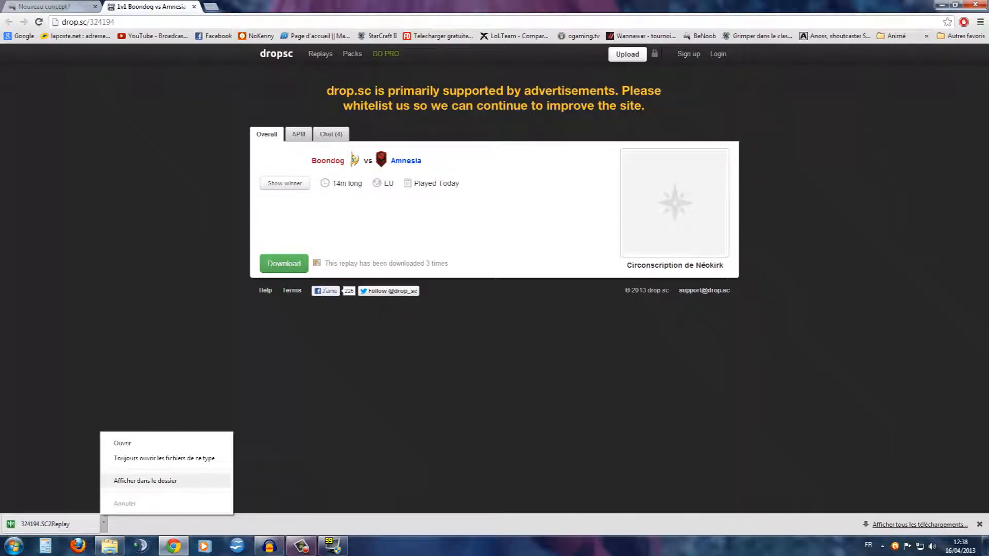
left_click(145, 480)
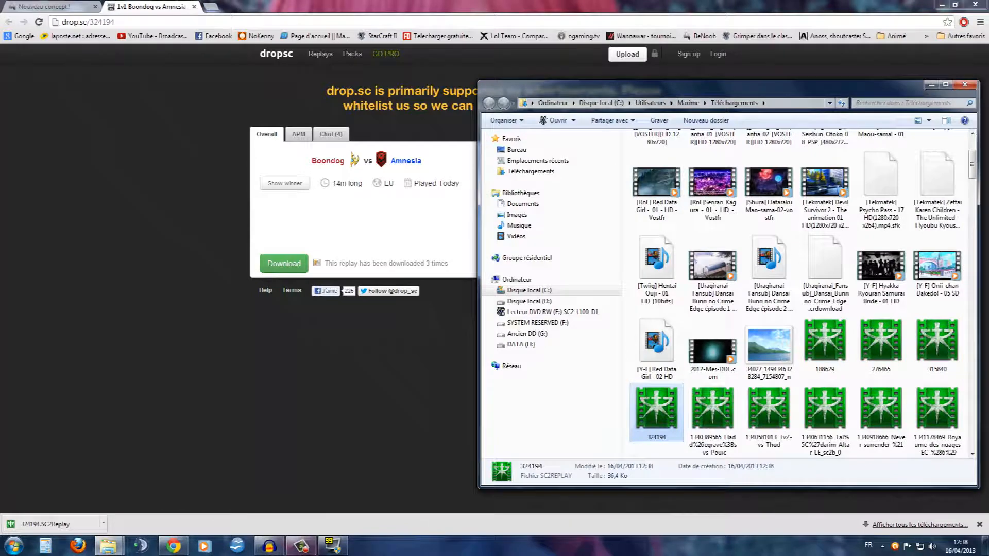
Move the Téléchargements window clear of the screen edge and copy the 324194 replay file
left_click_drag(659, 87, 488, 27)
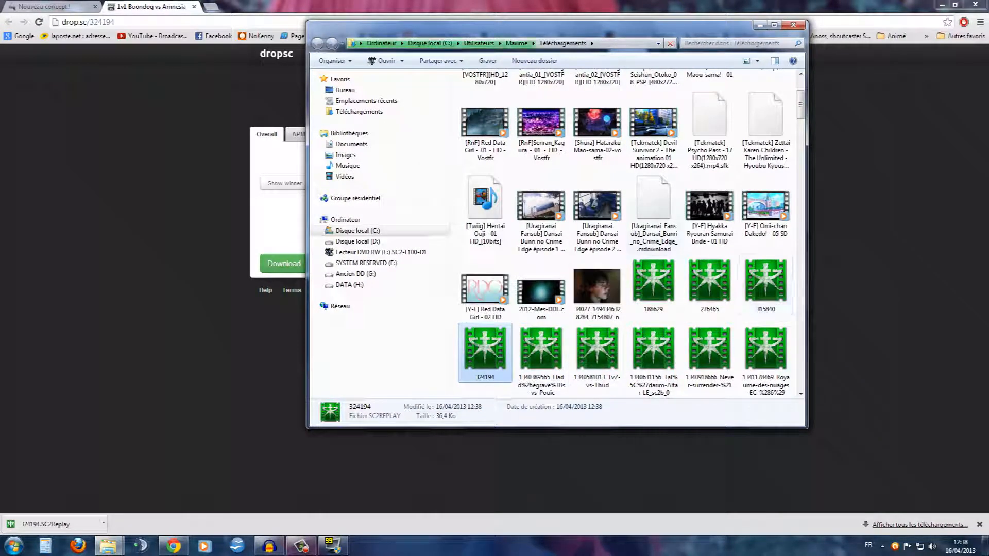
right_click(472, 347)
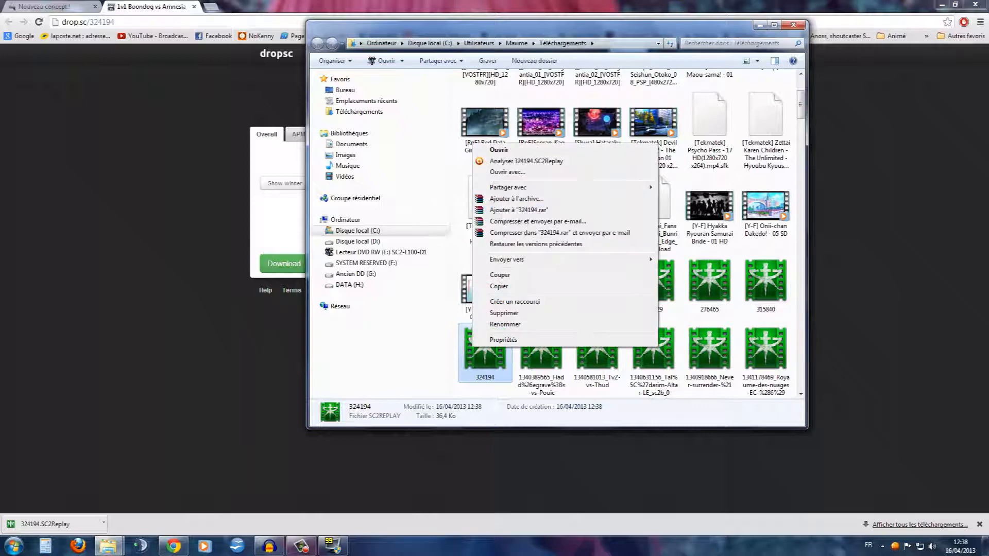
left_click(499, 286)
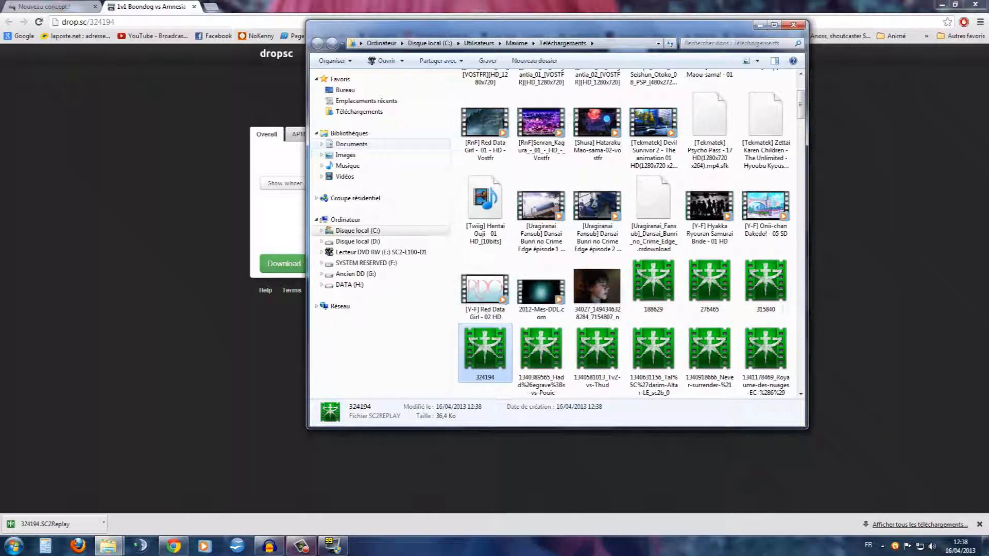
Paste the replay into the Replays\Multiplayer folder of the StarCraft II account under Documents, and close the folder window
left_click(351, 143)
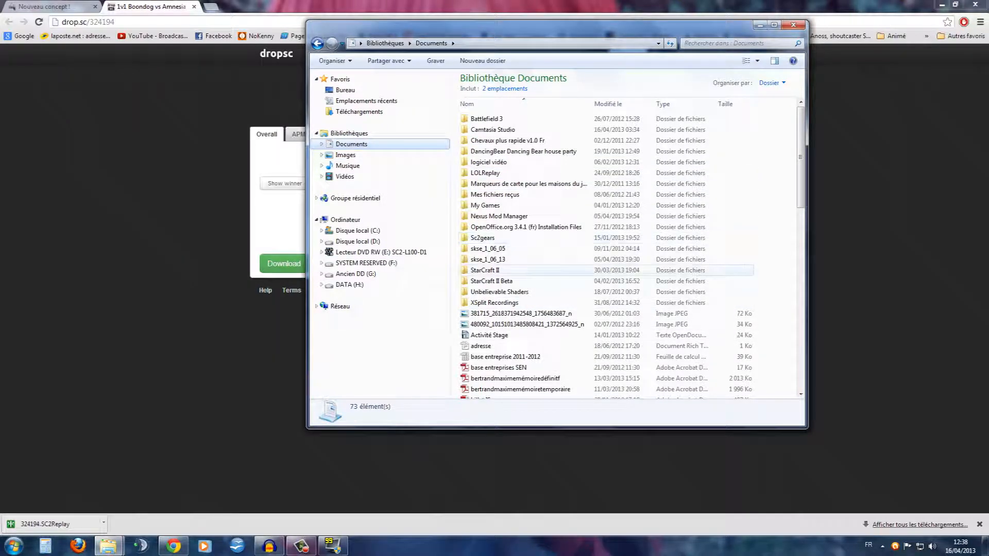
double_click(484, 270)
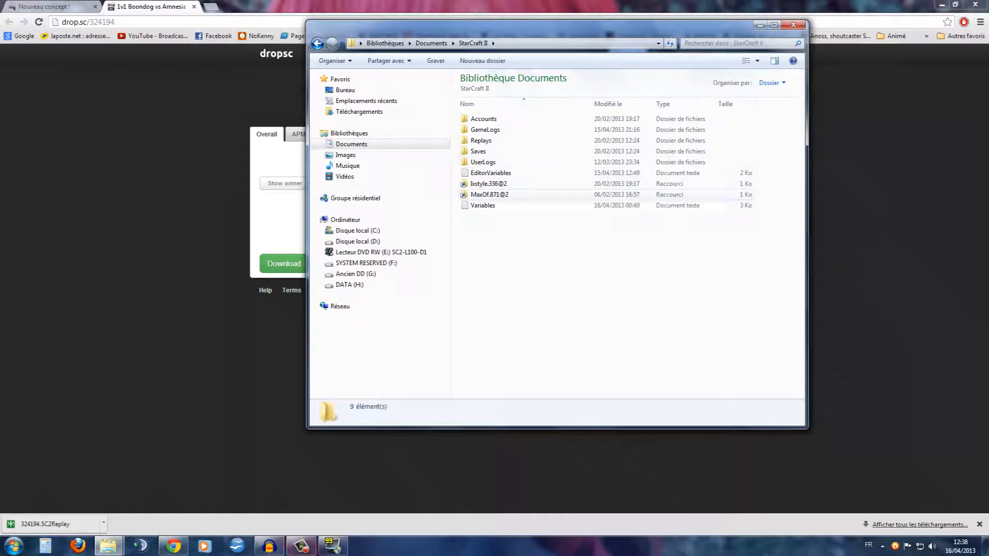
left_click(489, 195)
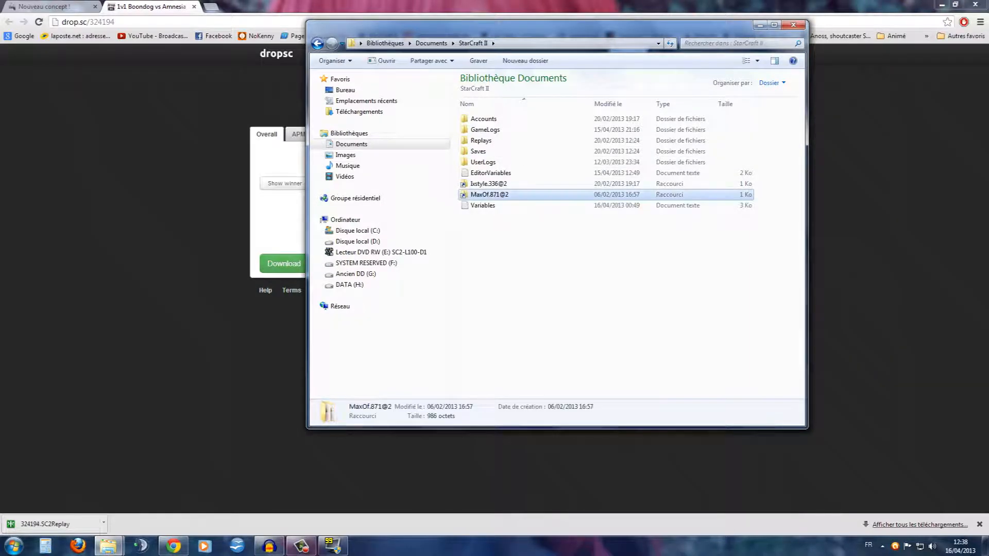
double_click(489, 195)
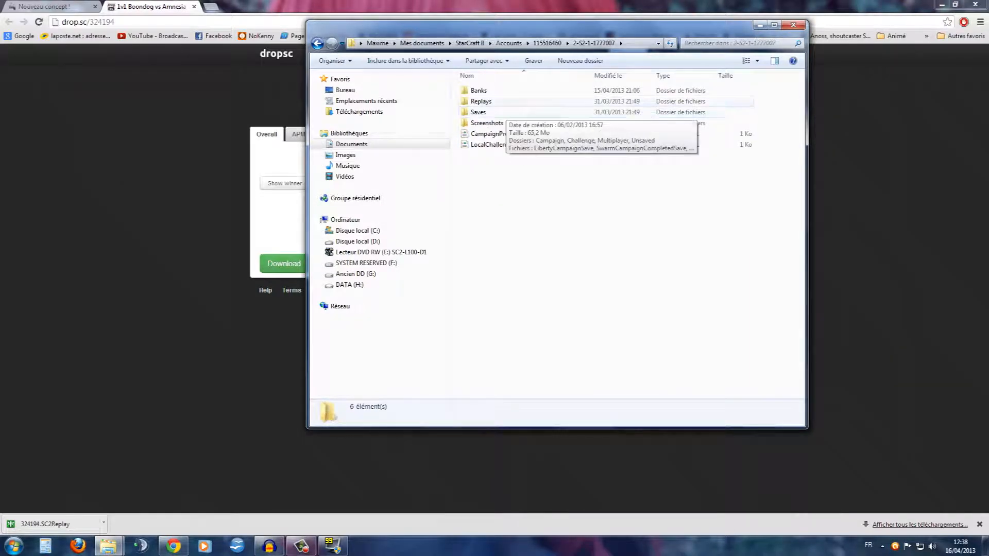
double_click(481, 101)
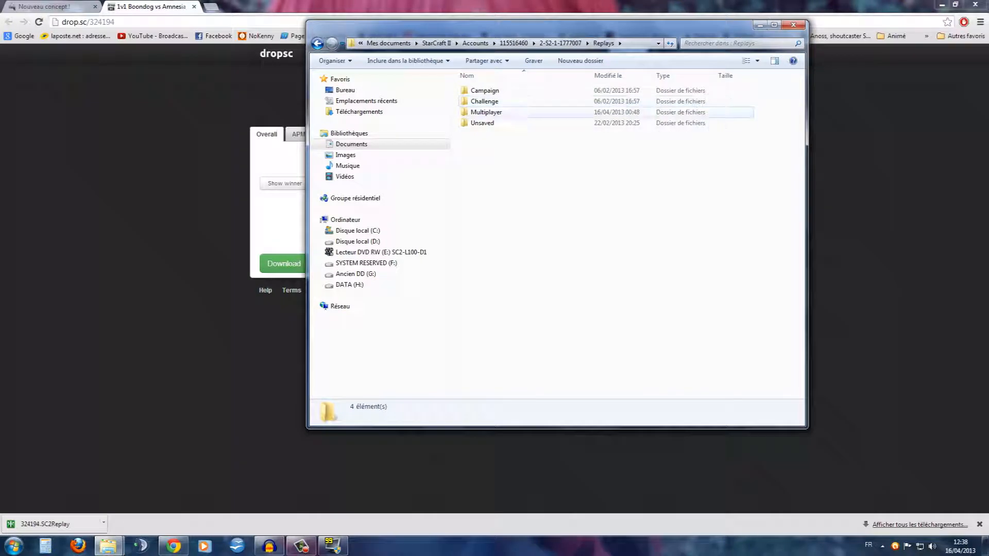
double_click(486, 111)
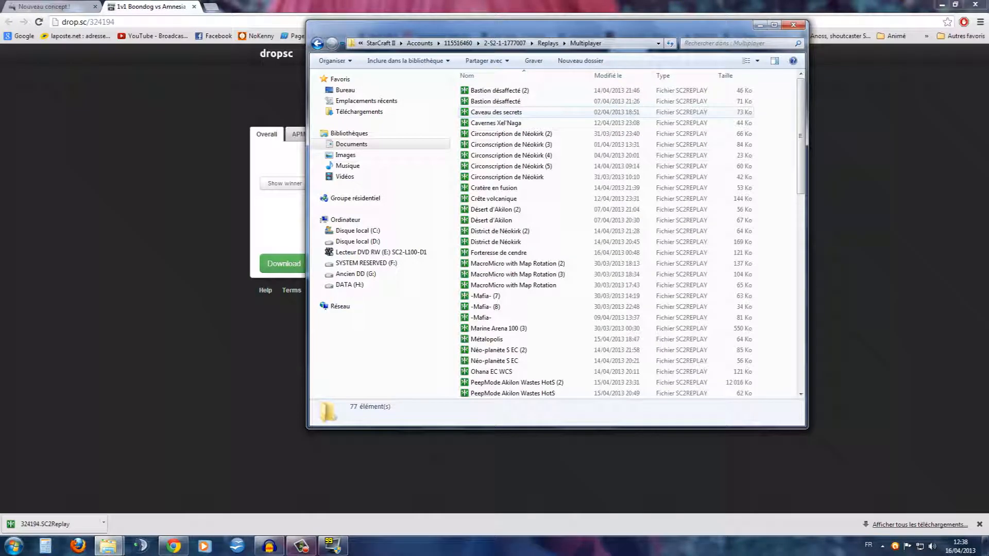
right_click(769, 206)
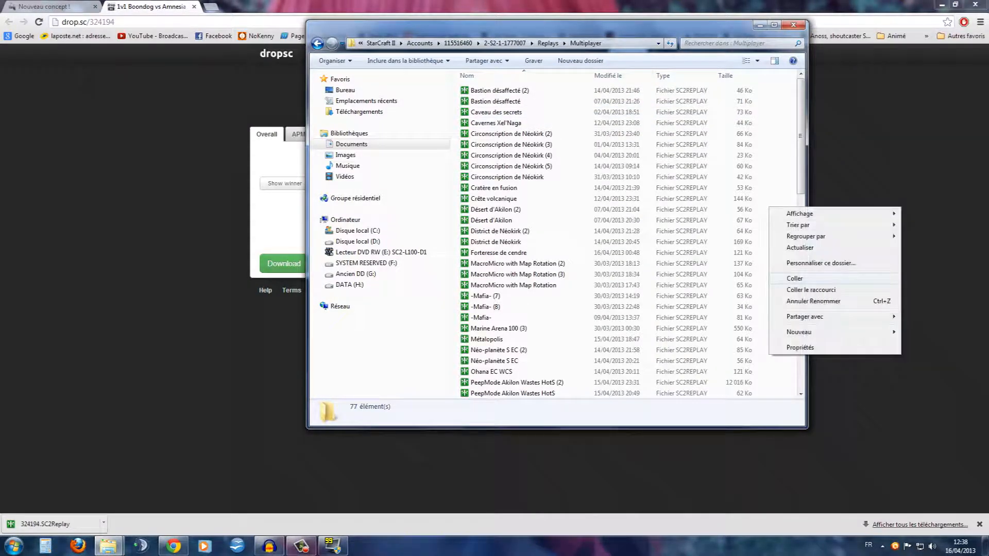
left_click(808, 279)
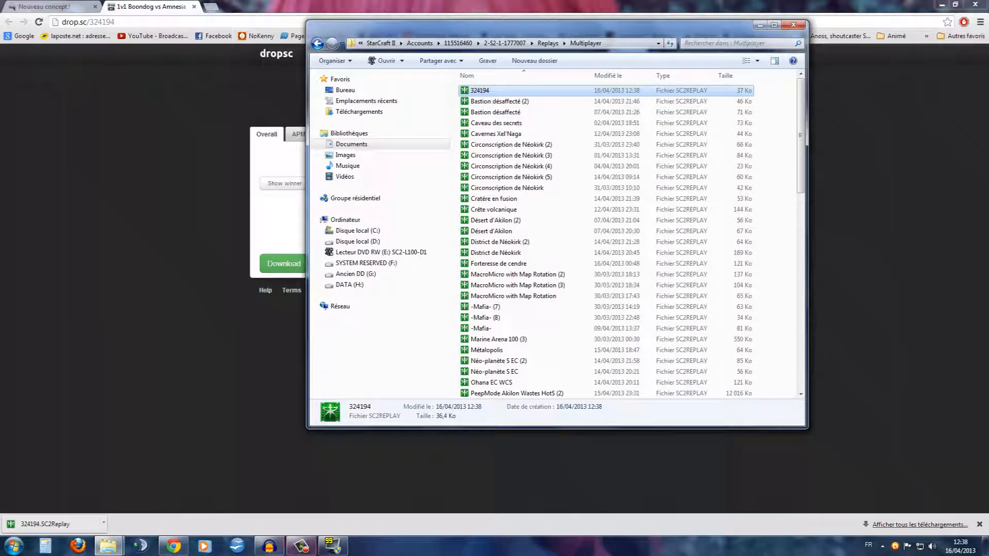
left_click(794, 25)
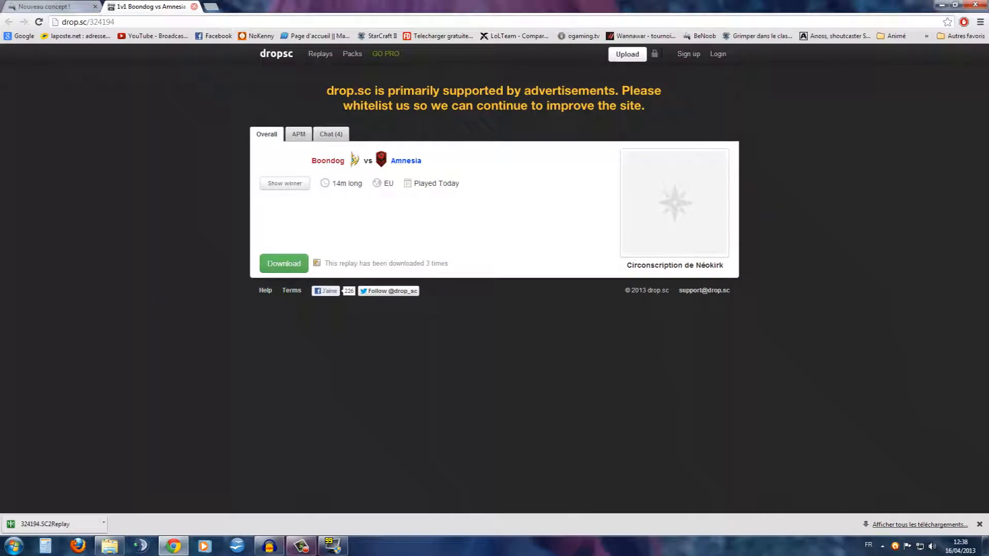
Minimize the browser, bring Fraps back up, and exit it, confirming the unload
mouse_move(174, 547)
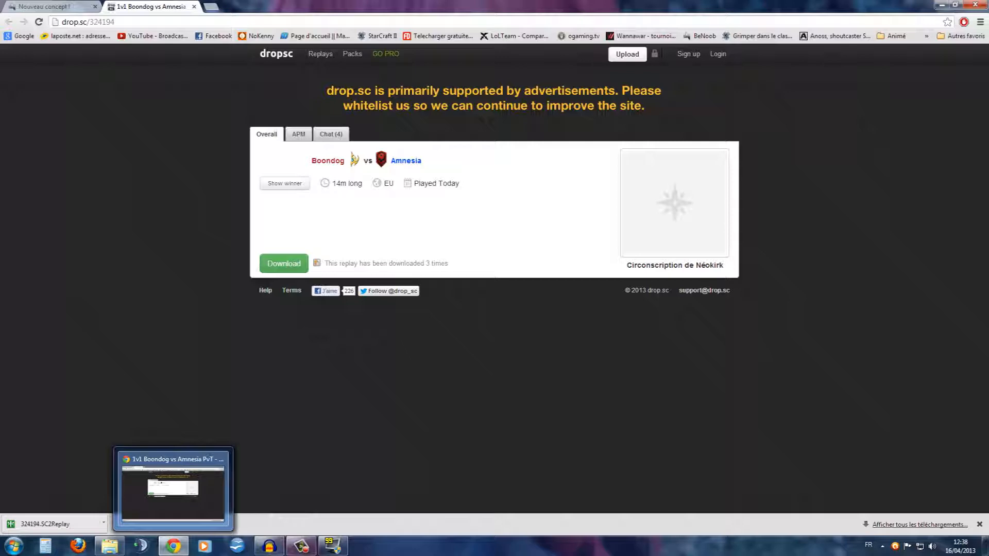
left_click(174, 546)
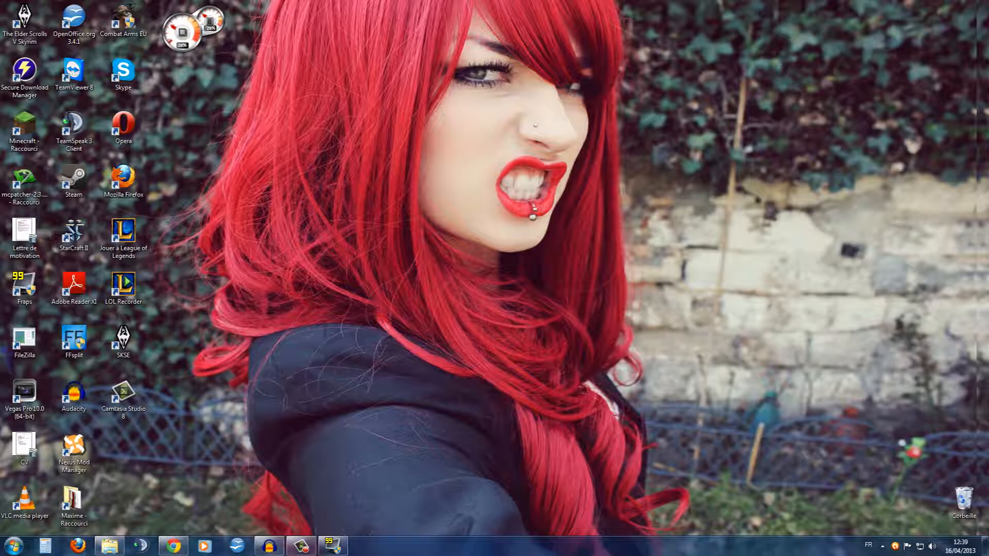
left_click(333, 546)
left_click(582, 128)
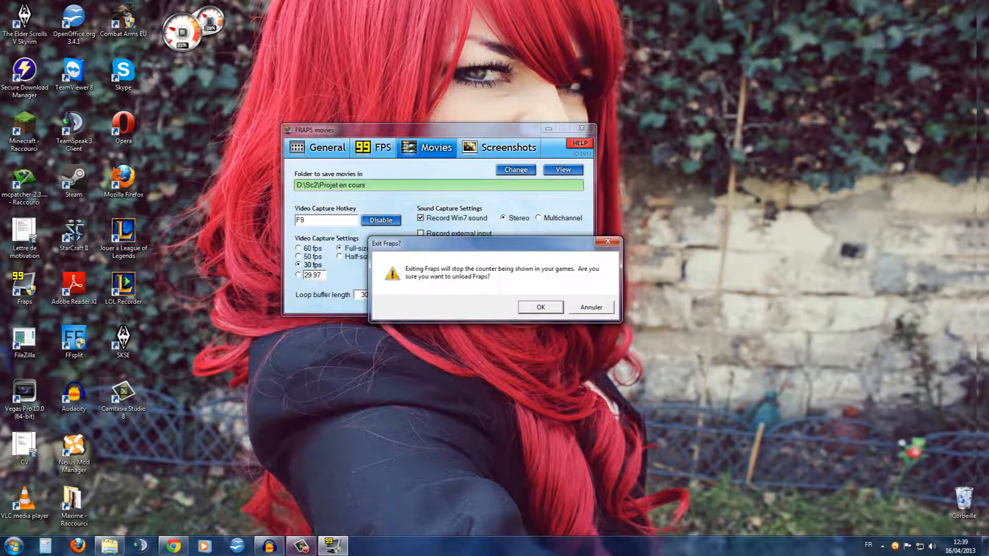
key("Return")
Launch Vegas Pro 10.0 from the desktop and place the timeline cursor at about 00:00:35;28
double_click(24, 396)
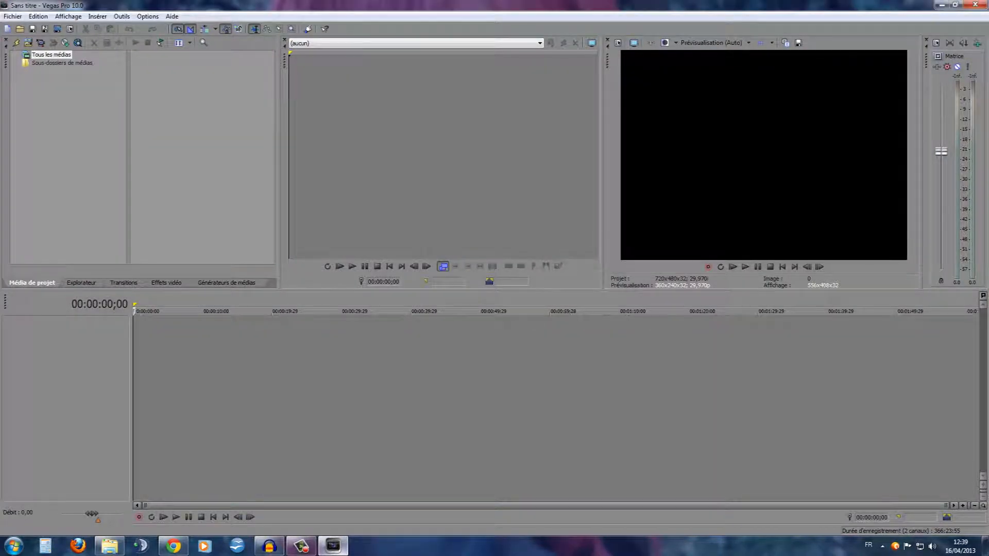
mouse_move(333, 546)
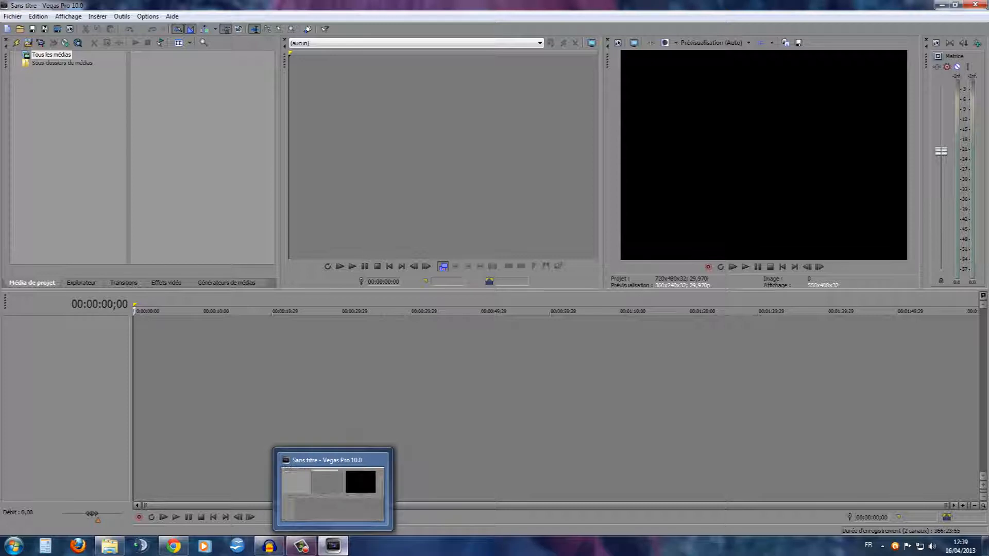
left_click(383, 360)
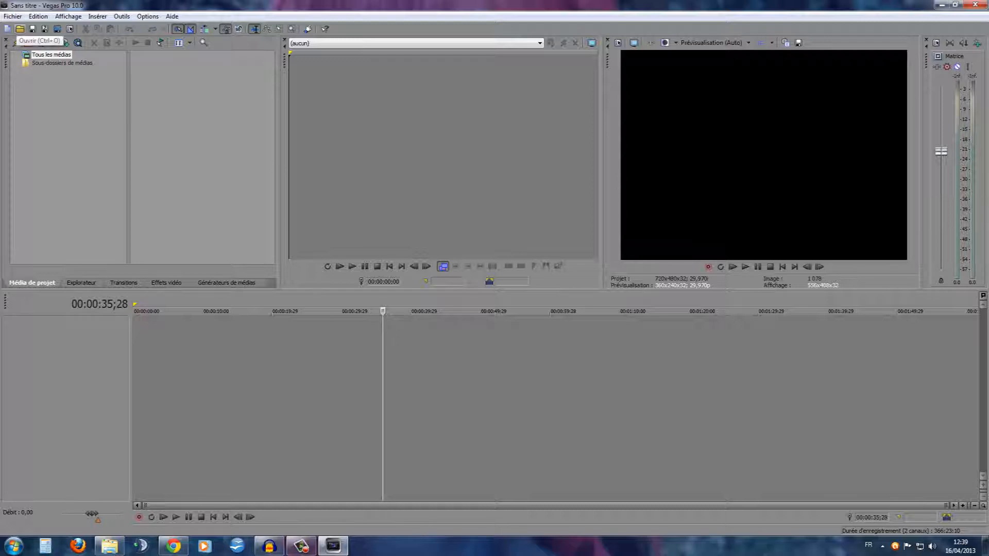
Open the replaysc2-1 video from D:\Sc2 into the project and dismiss the audio proxy notice
key("ctrl+o")
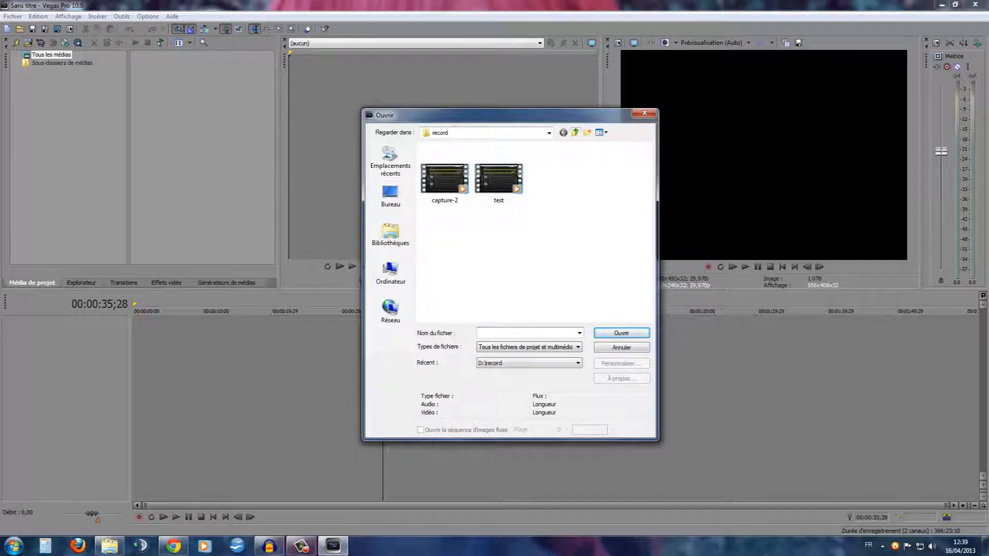
left_click(576, 132)
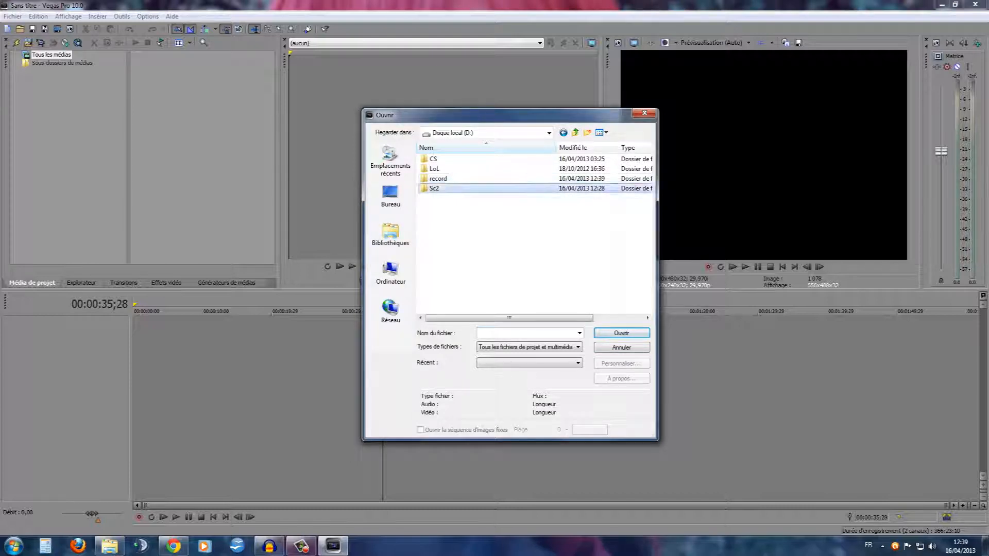
double_click(434, 188)
scroll(536, 232, "down", 1)
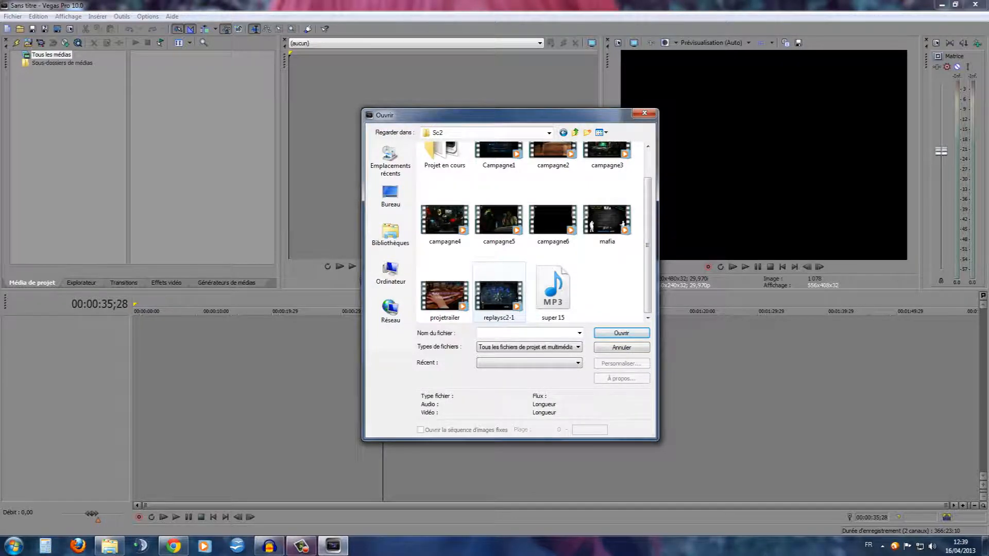
double_click(499, 294)
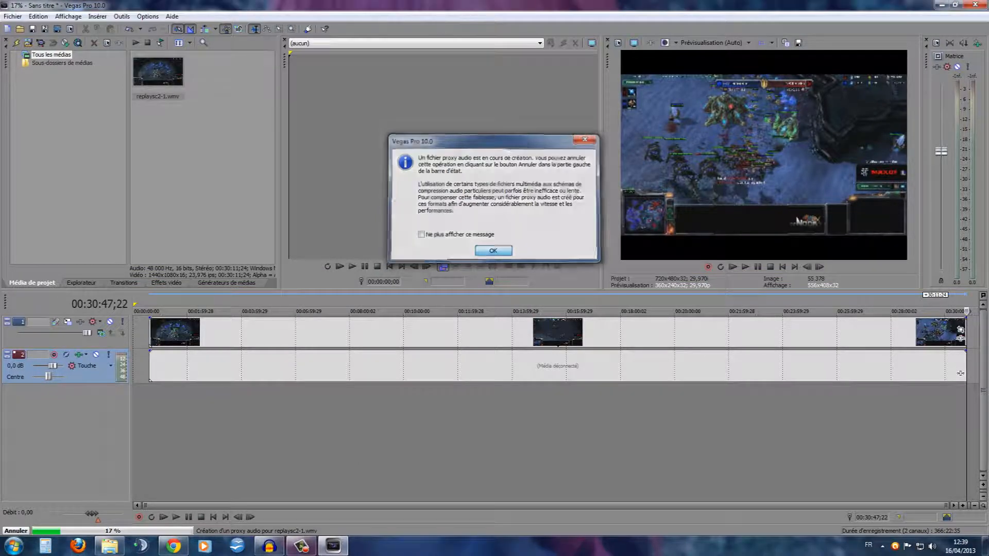
key("Return")
Move the replaysc2-1 clip to the start of the timeline and place the cursor at about 00:07:40;07
left_click_drag(961, 374, 944, 374)
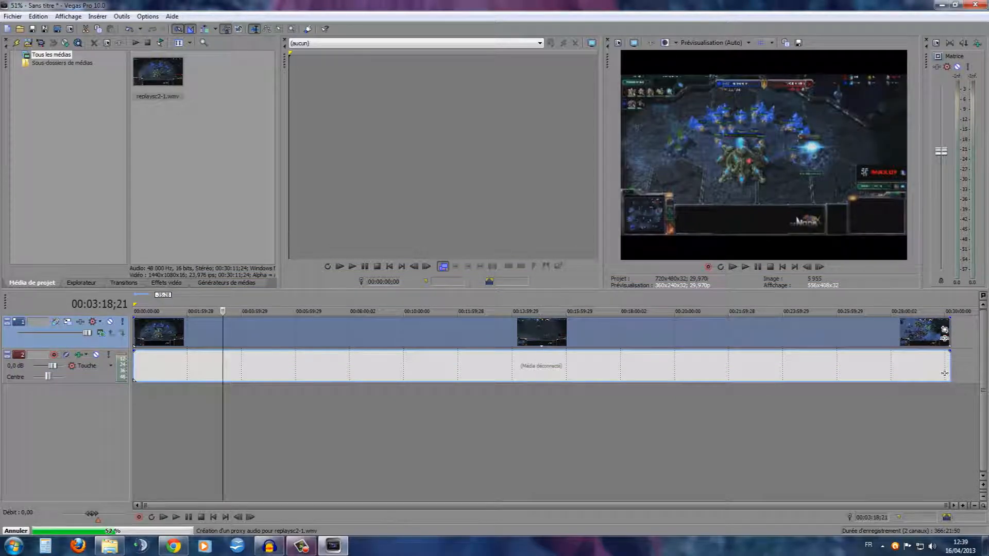
left_click(340, 367)
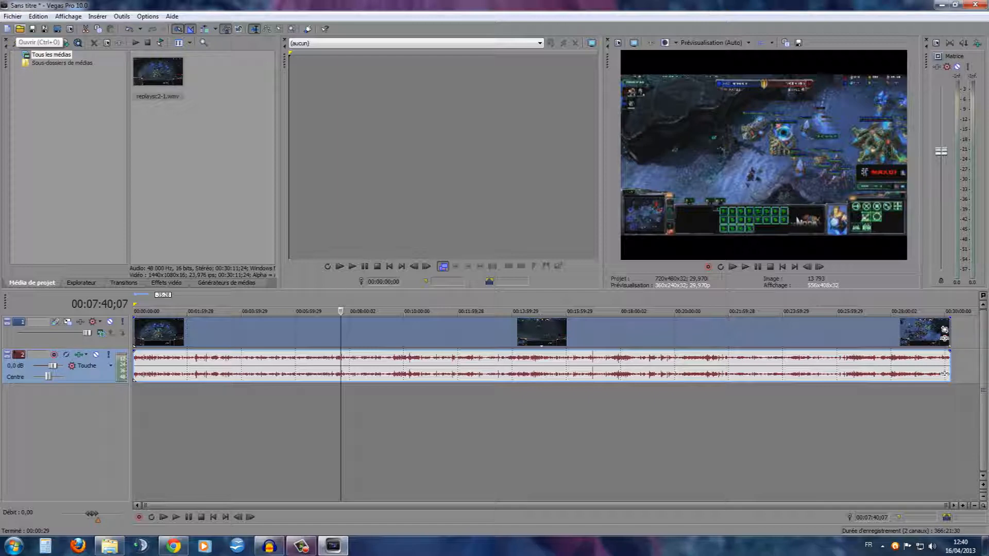
Open the campagne4 audio file from the Musique library into the project
left_click(20, 29)
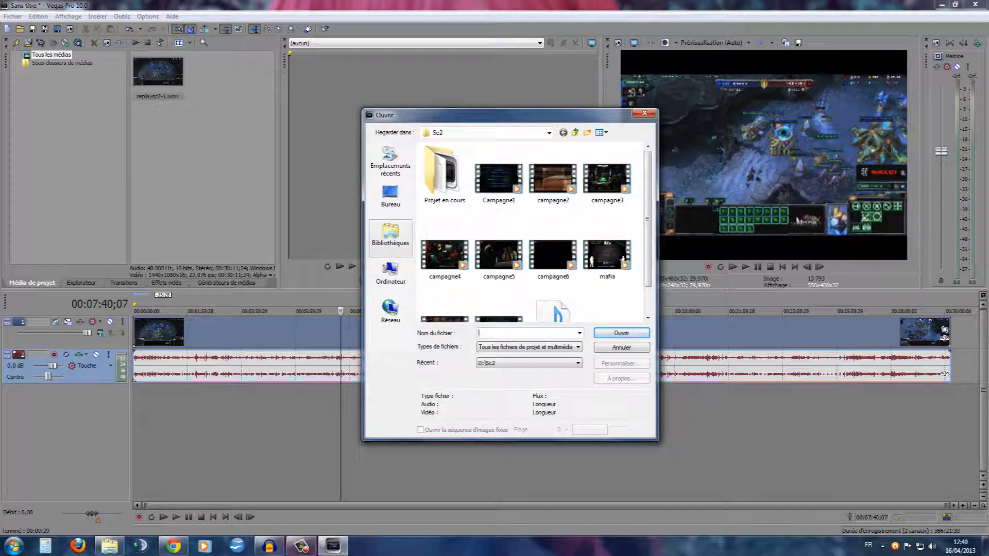
left_click(391, 237)
double_click(474, 184)
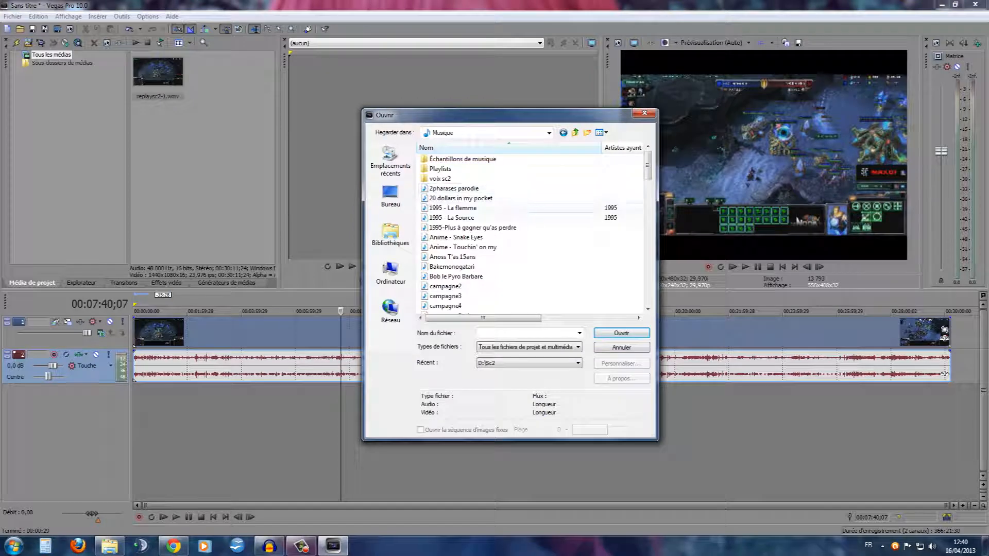
scroll(531, 247, "down", 1)
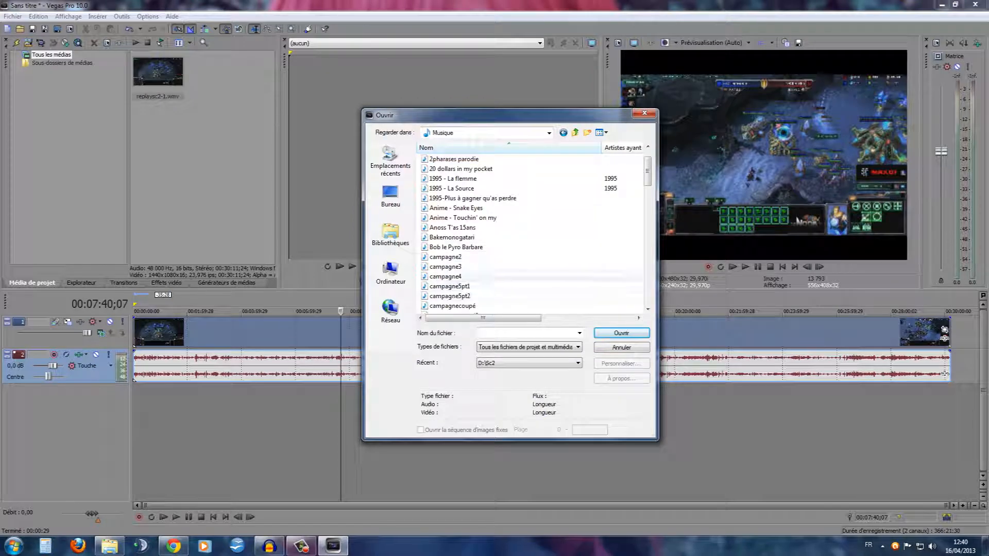
double_click(463, 276)
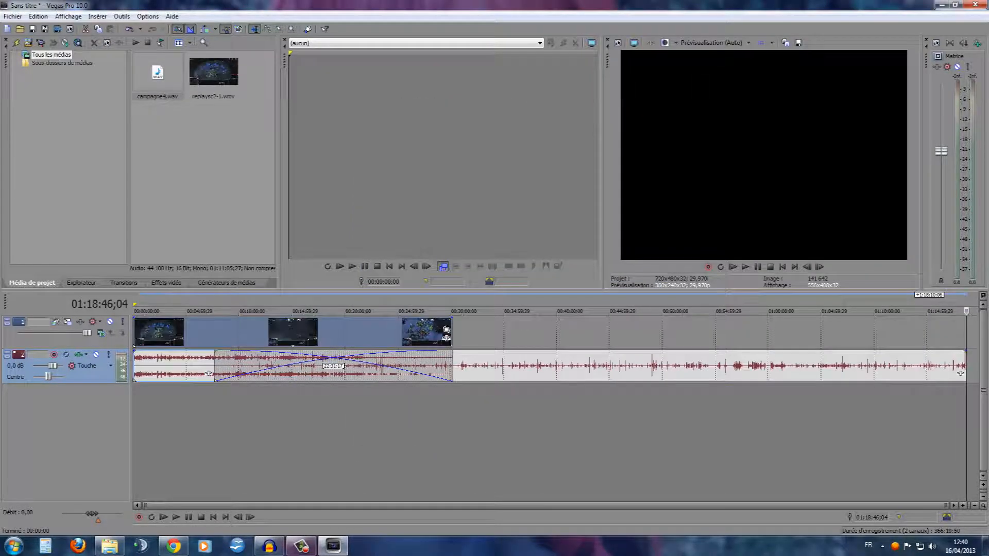
Move the campagne4 audio to the start of its own new track and set that track's volume to 1,0 dB
left_click_drag(547, 367, 465, 402)
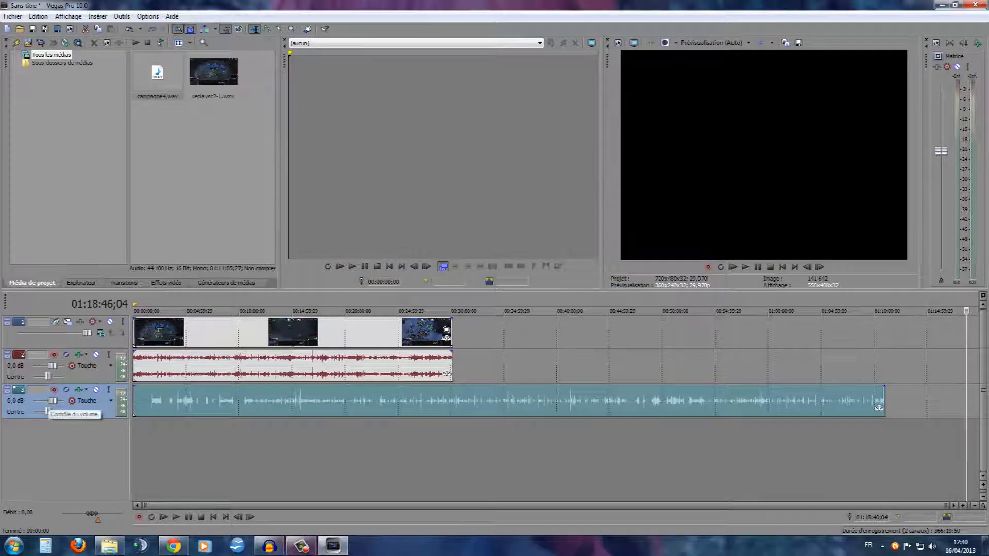
left_click_drag(53, 401, 55, 400)
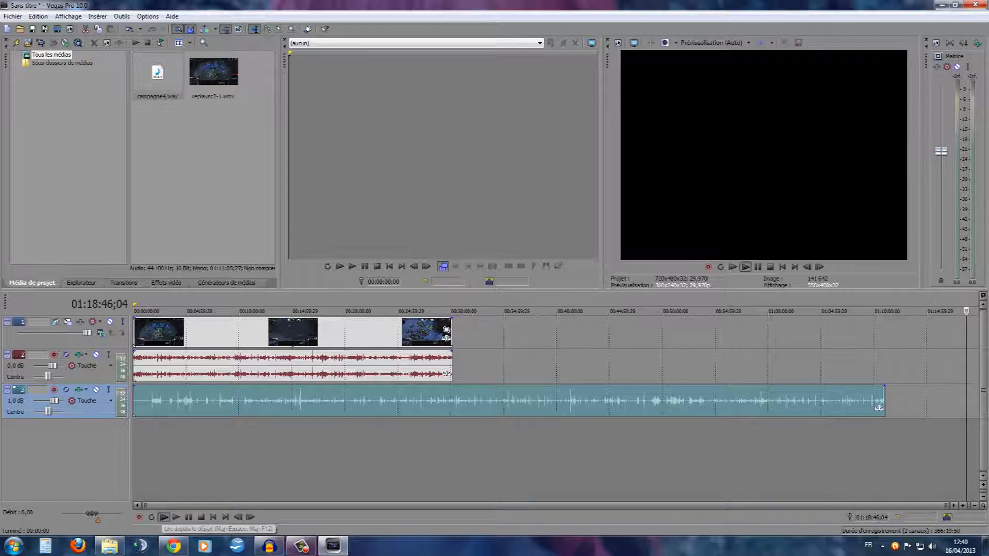
Play the timeline from the start, pause it, and check the footage at about 00:12:16;03 and 00:26:02;23
left_click(164, 517)
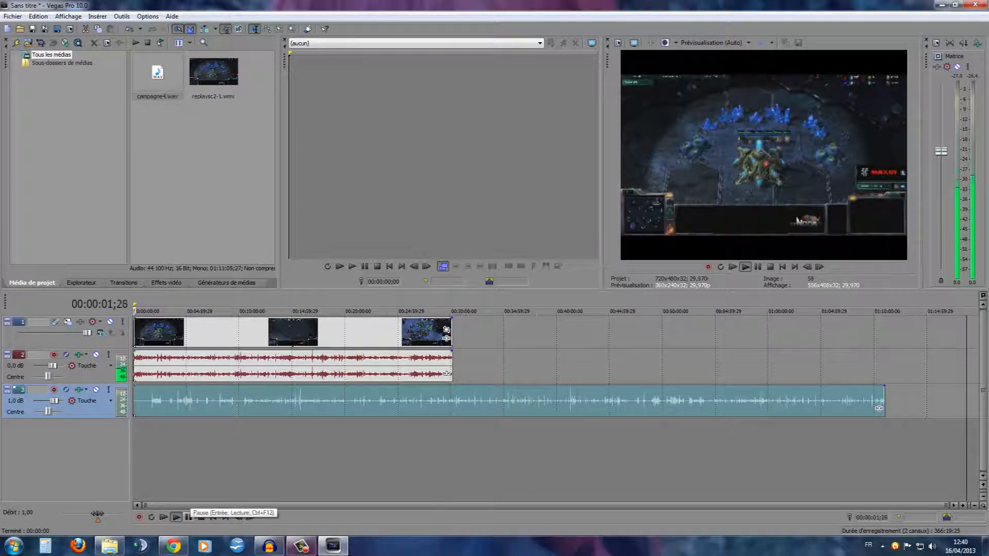
left_click(188, 518)
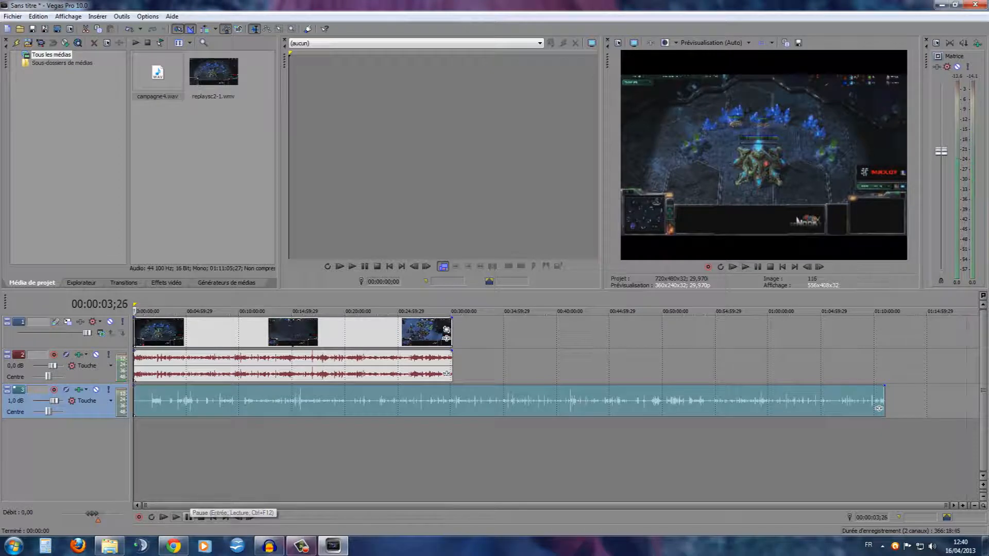
left_click(262, 311)
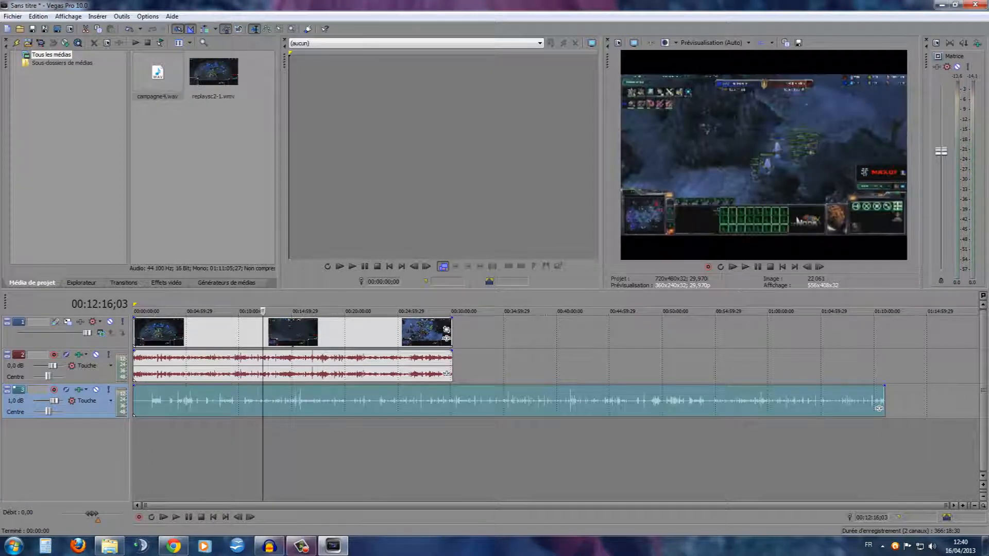
left_click(333, 311)
left_click(409, 312)
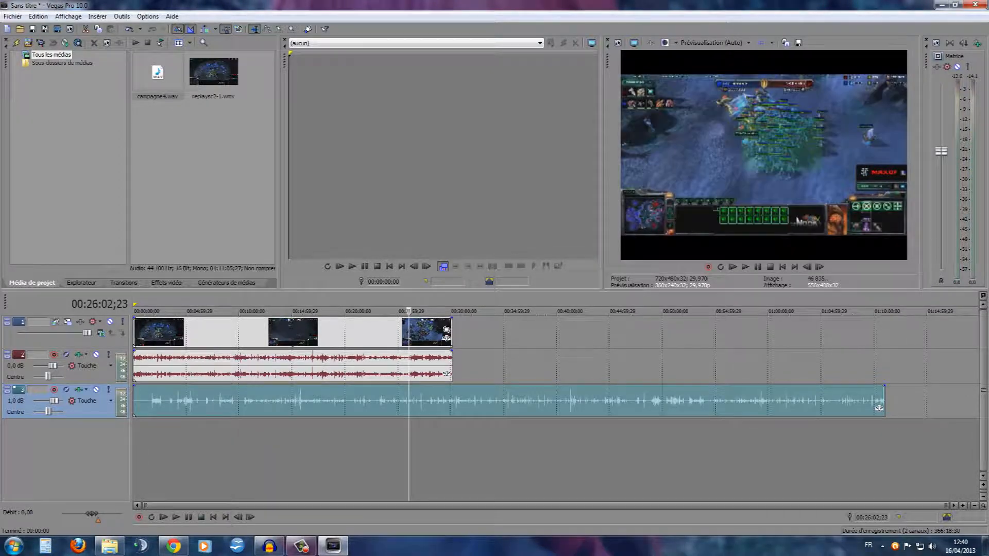
Select the time range from the timeline start to the video's end at 00:30:11;24 and open the Render As dialog
left_click_drag(135, 453, 452, 454)
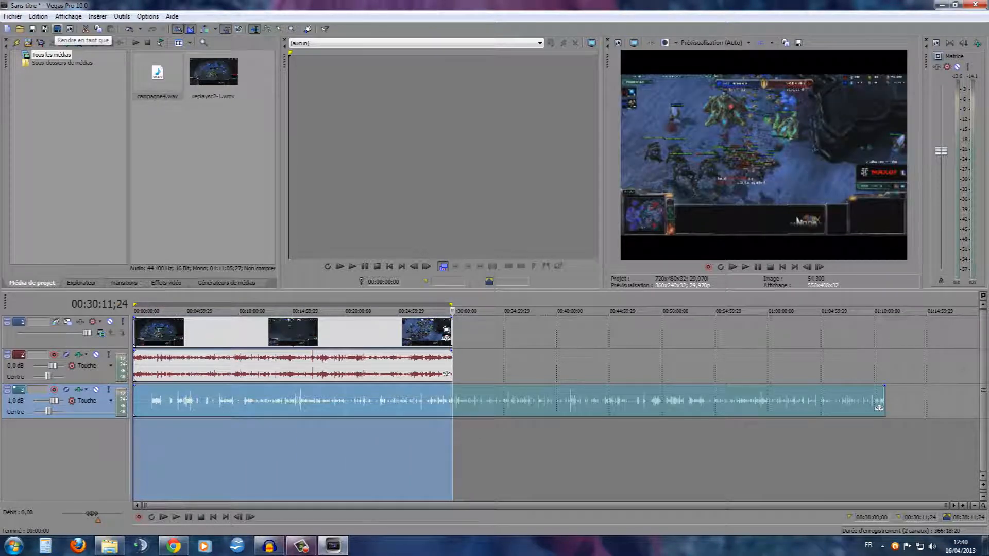
left_click(58, 30)
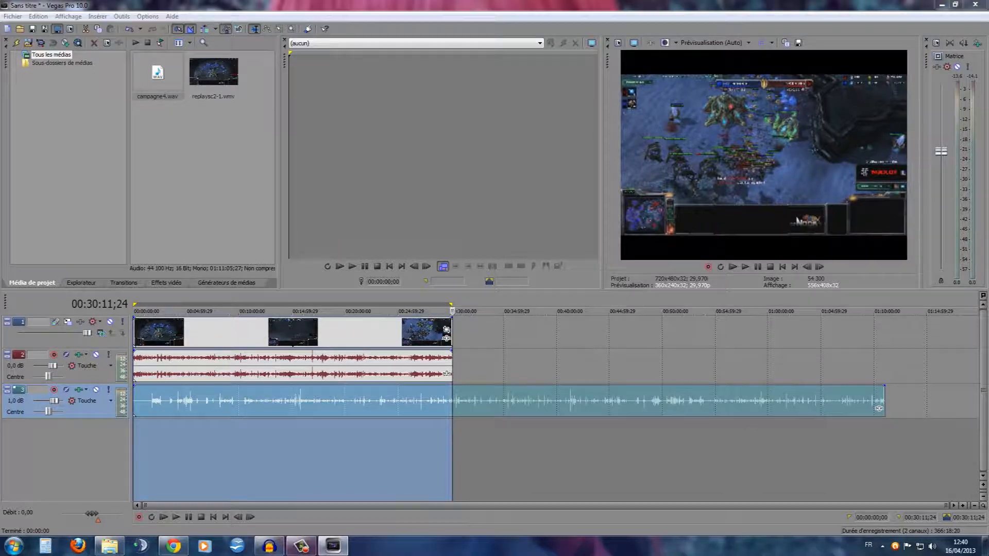
key("Tab")
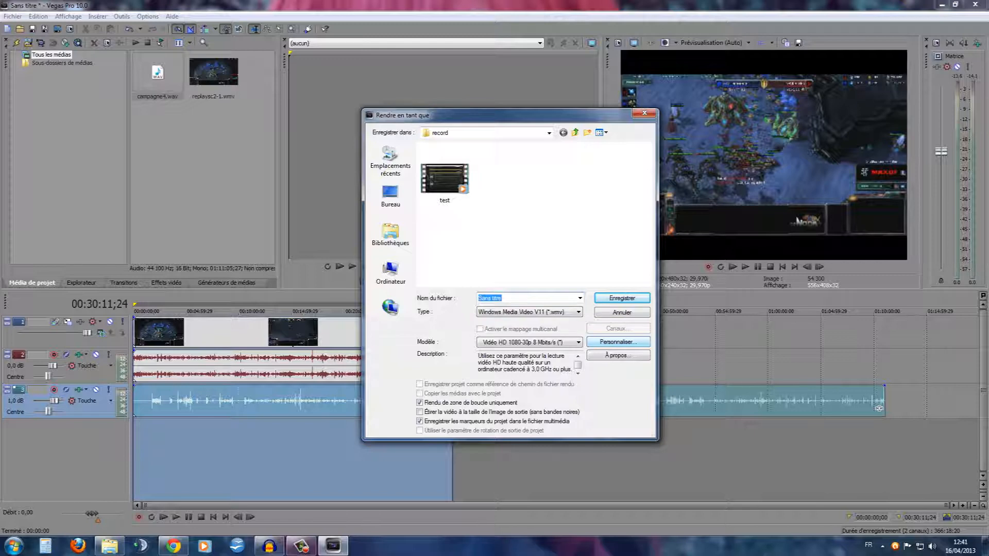
Examine the output file types offered for rendering, keeping Windows Media Video V11 (*.wmv)
left_click(569, 313)
left_click(569, 313)
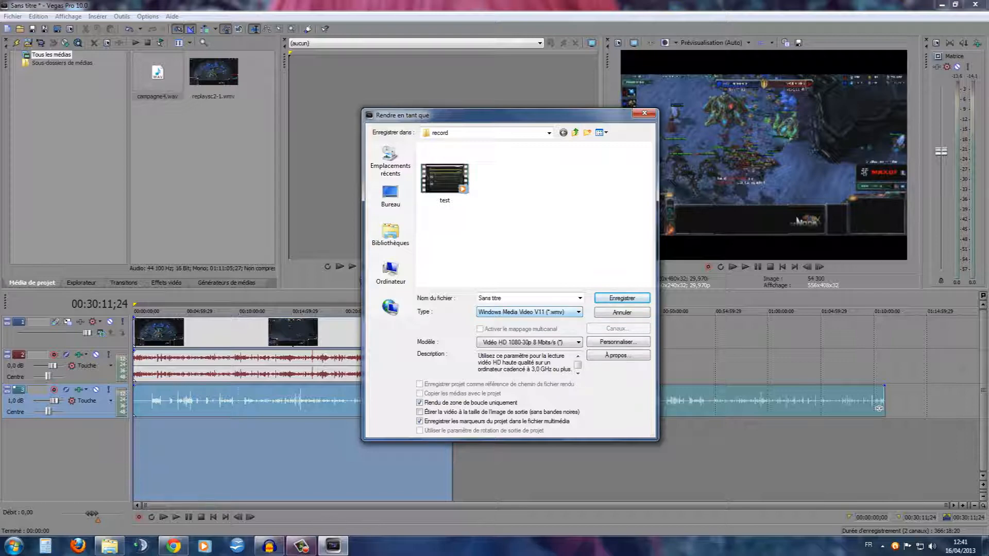
left_click(530, 312)
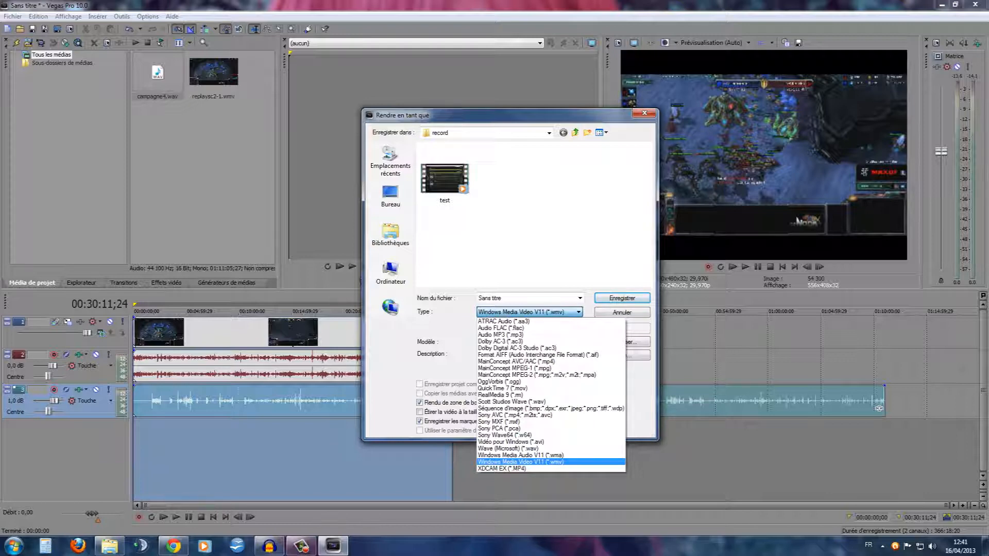
left_click(530, 312)
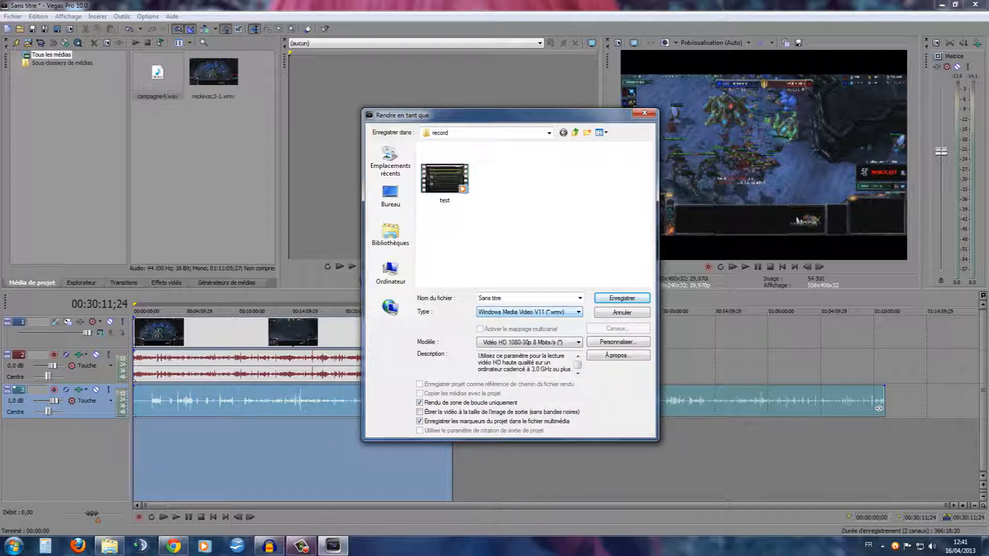
left_click(530, 312)
left_click(530, 312)
left_click(530, 312)
left_click(530, 312)
mouse_move(510, 115)
left_mouse_down()
mouse_move(665, 118)
mouse_move(614, 96)
mouse_move(516, 105)
left_mouse_up()
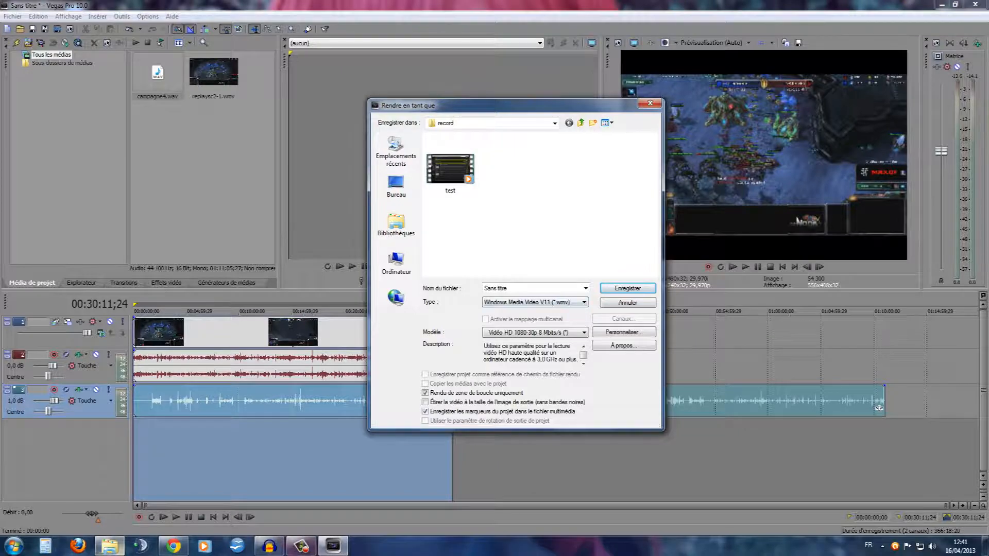
Check the details of campagne2, replaysc2-1, campagne3 and campagne4 in the D:\Sc2 folder in Windows Explorer, closing the folder window when done
left_click(110, 546)
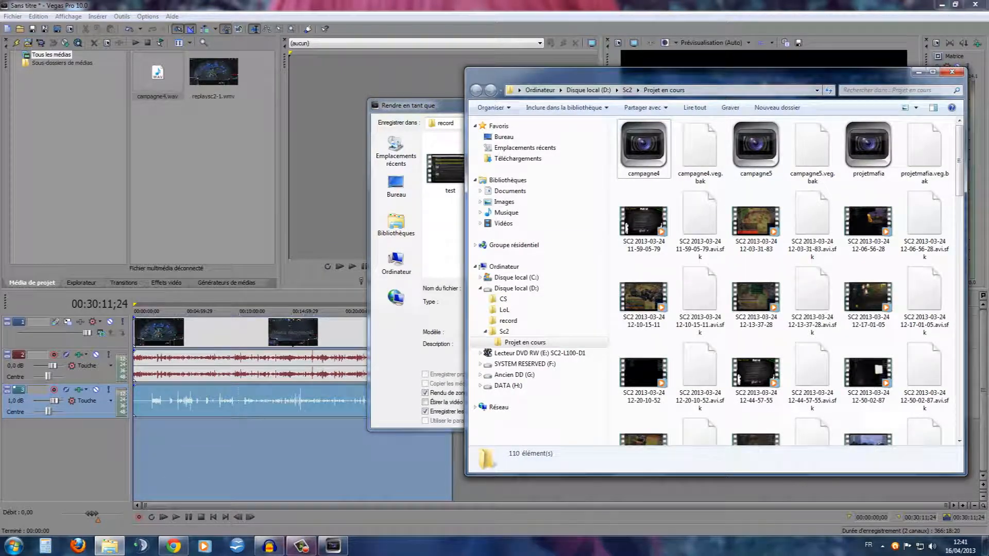
left_click(627, 90)
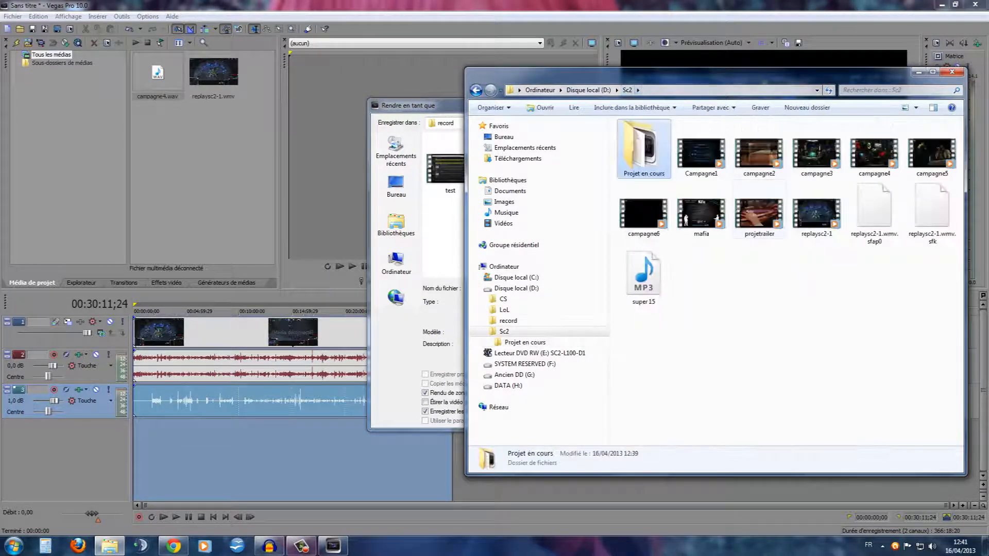
left_click(759, 155)
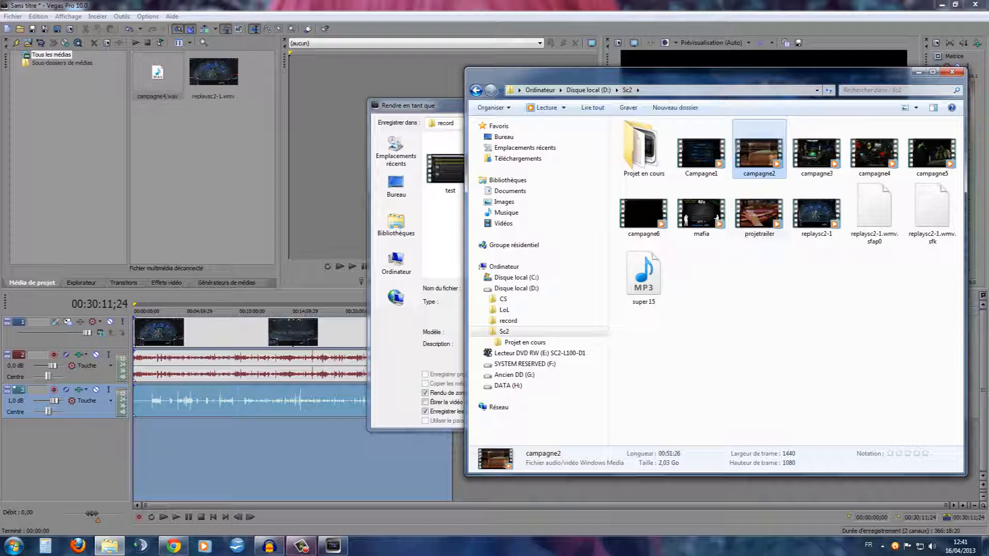
left_click(817, 214)
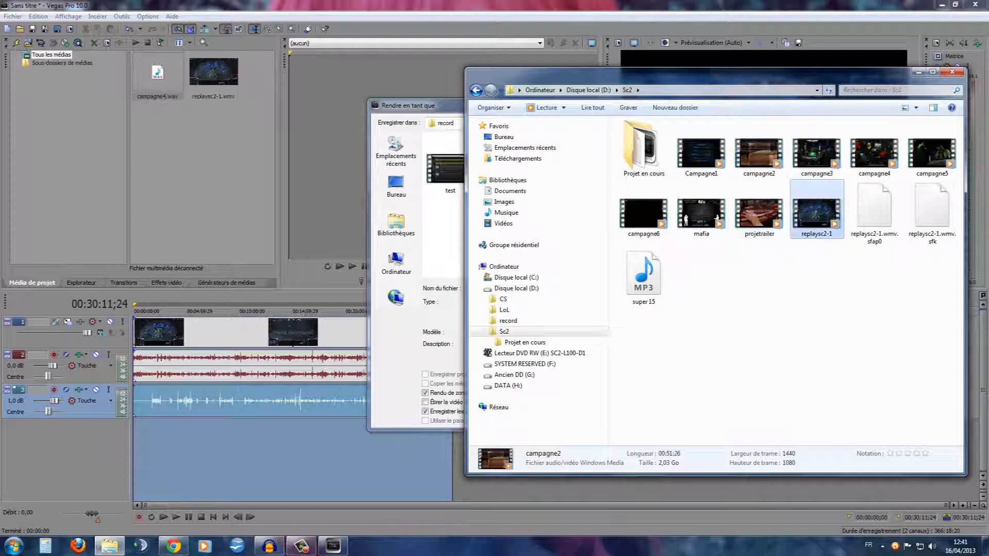
left_click(817, 154)
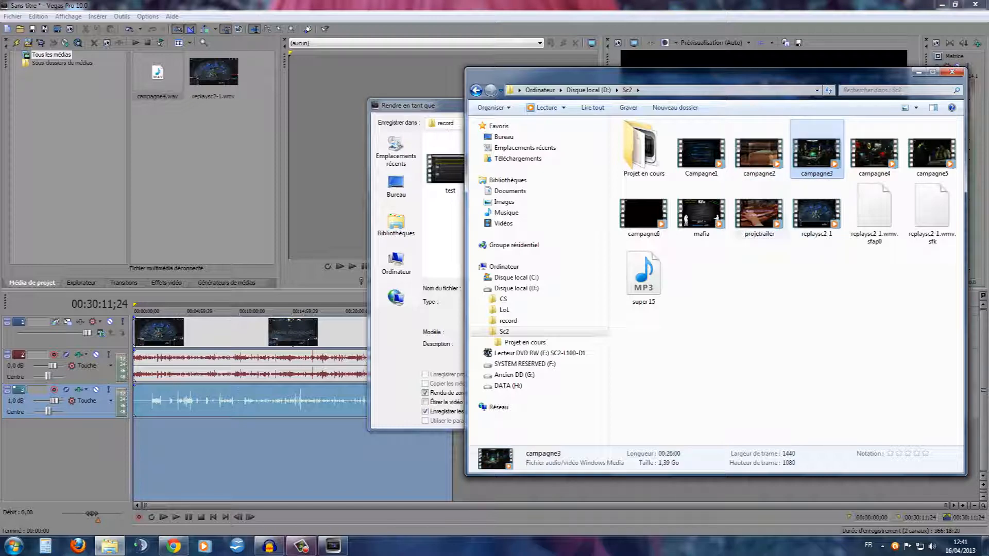
left_click(874, 155)
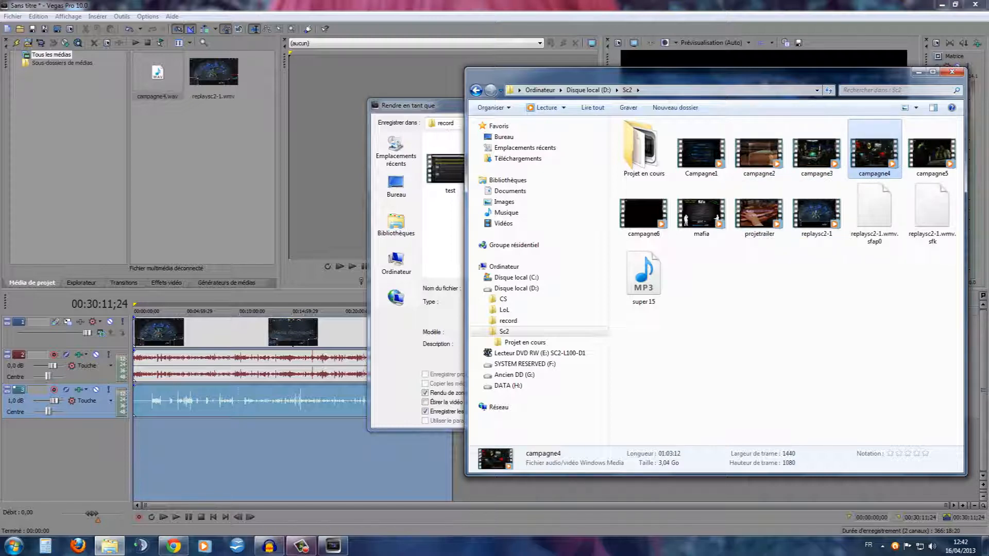
left_click(952, 71)
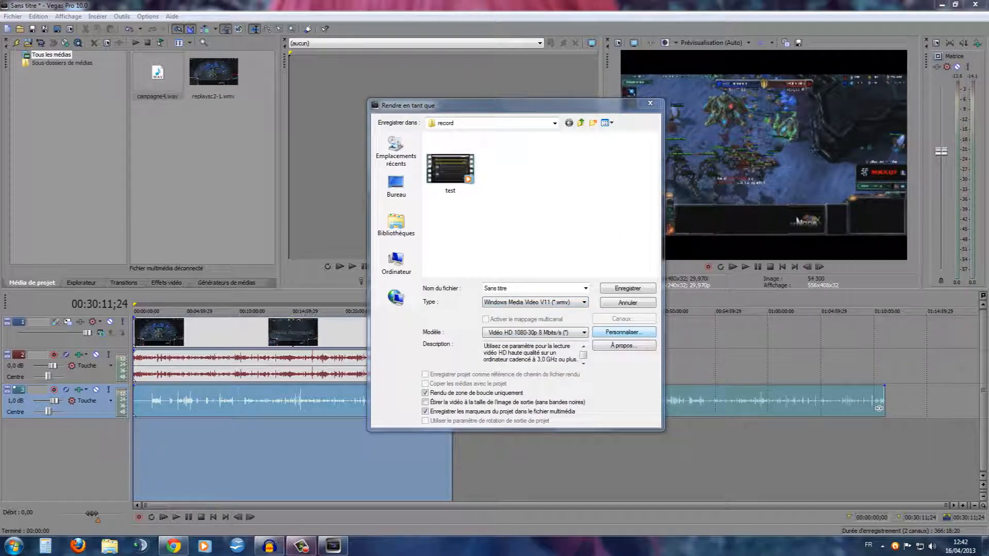
Review the render template's custom audio and video settings, keeping the image size at Haute définition (1440 x 1080)
left_click(624, 333)
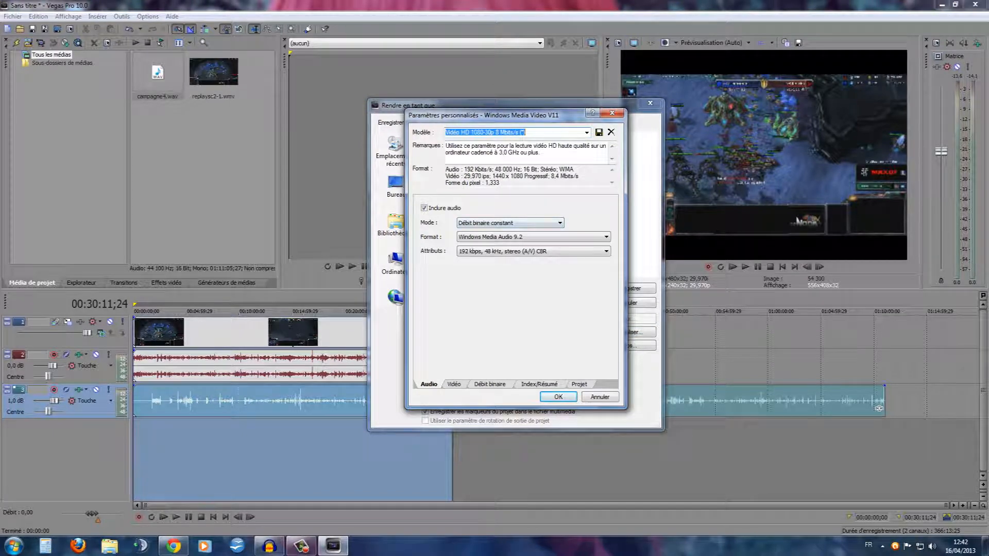
key("ctrl+Tab")
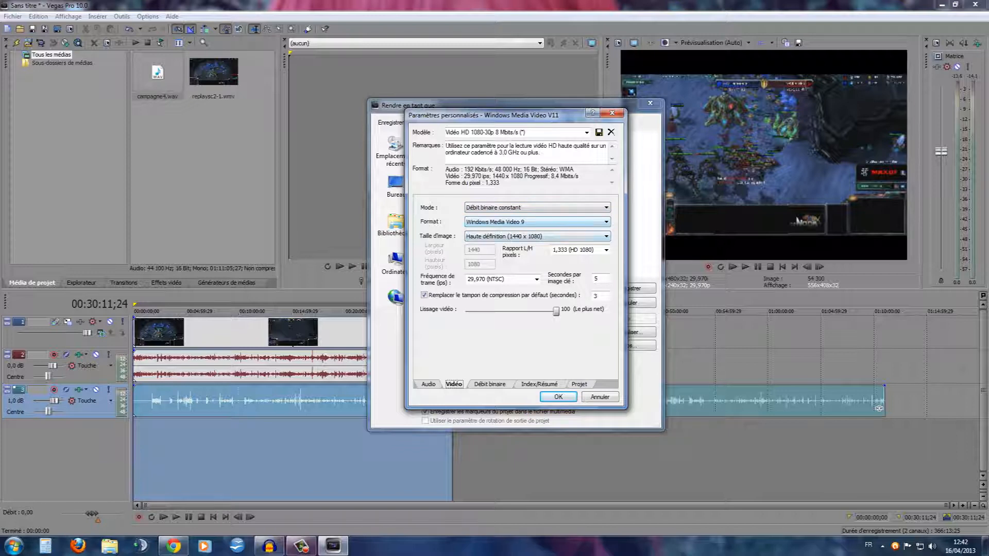
key("alt+Down")
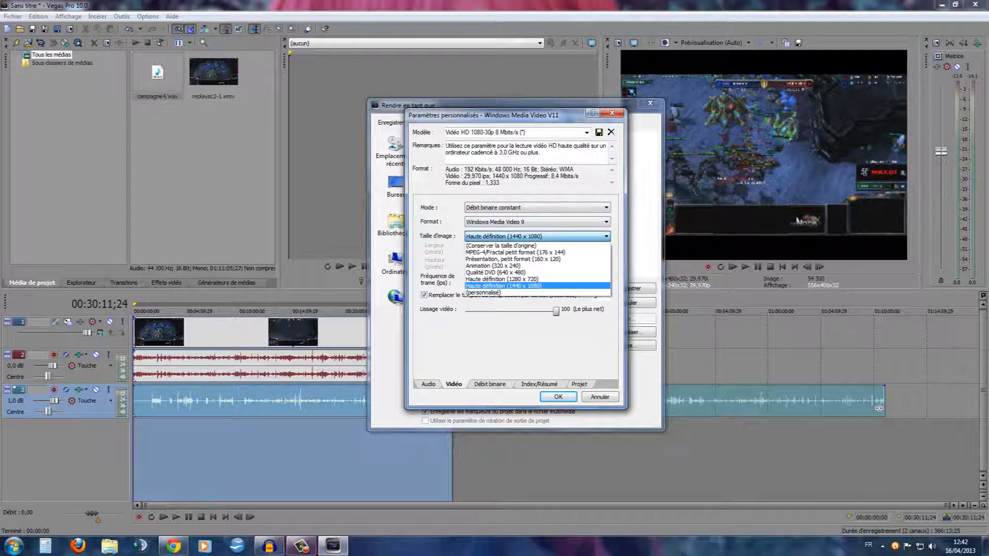
key("Return")
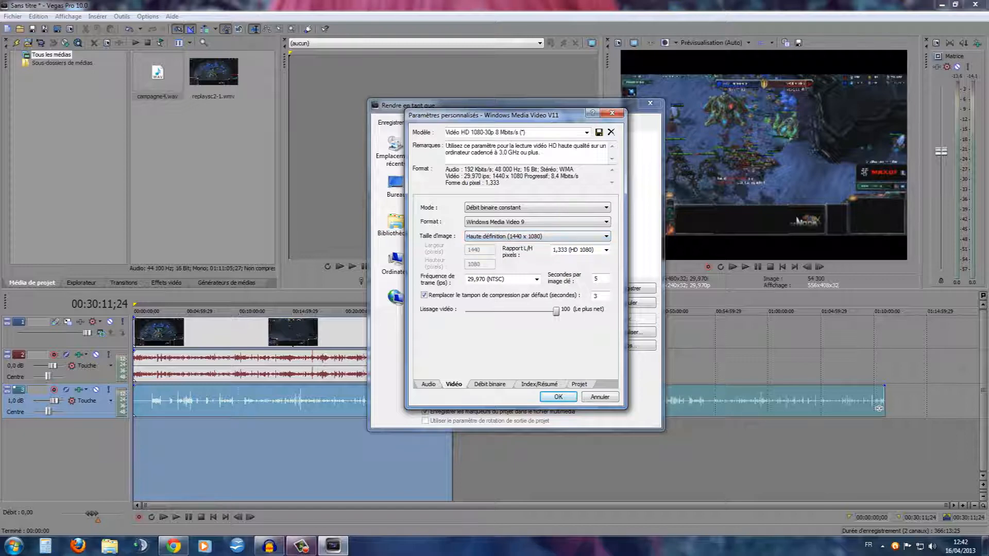
mouse_move(557, 311)
left_mouse_down()
mouse_move(544, 311)
mouse_move(556, 312)
left_mouse_up()
Review the bit rate, index and project settings, accept them with Optimisée render quality, and look over the render template list
left_click(490, 384)
left_click(539, 385)
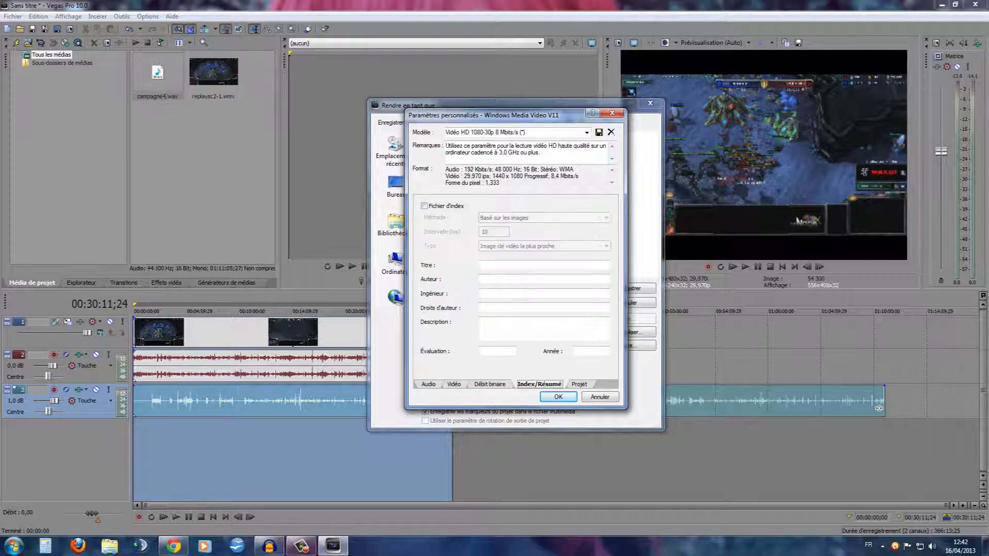
left_click(579, 384)
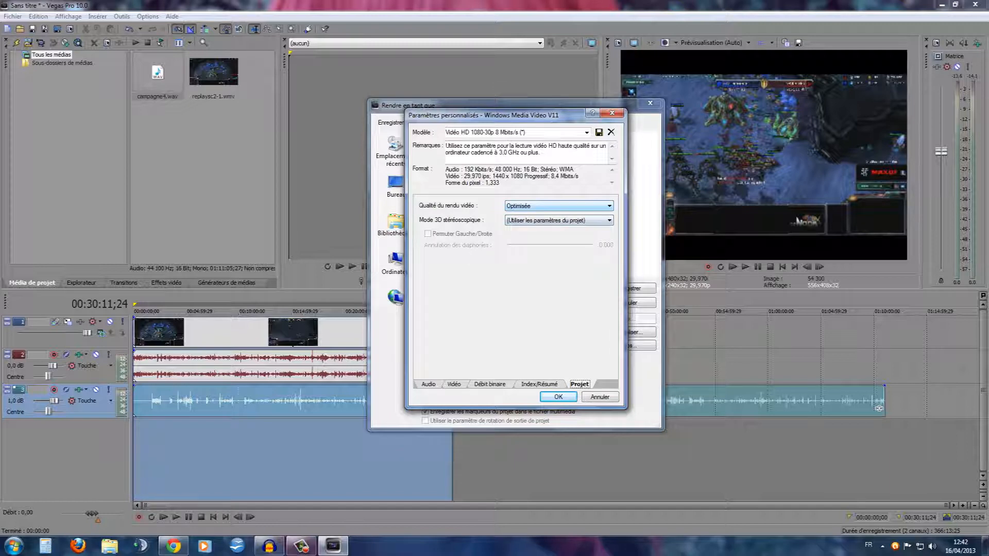
left_click(559, 206)
left_click(558, 206)
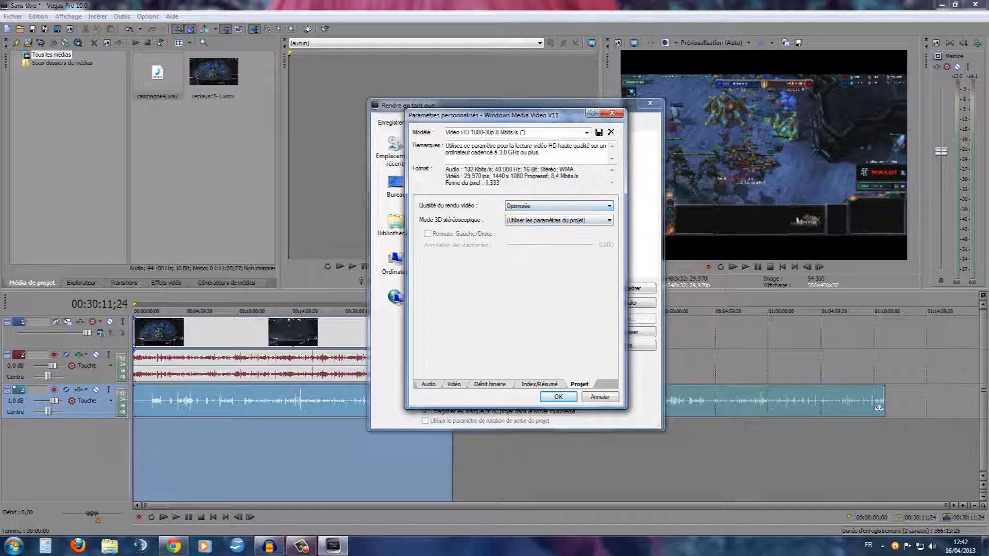
left_click(559, 397)
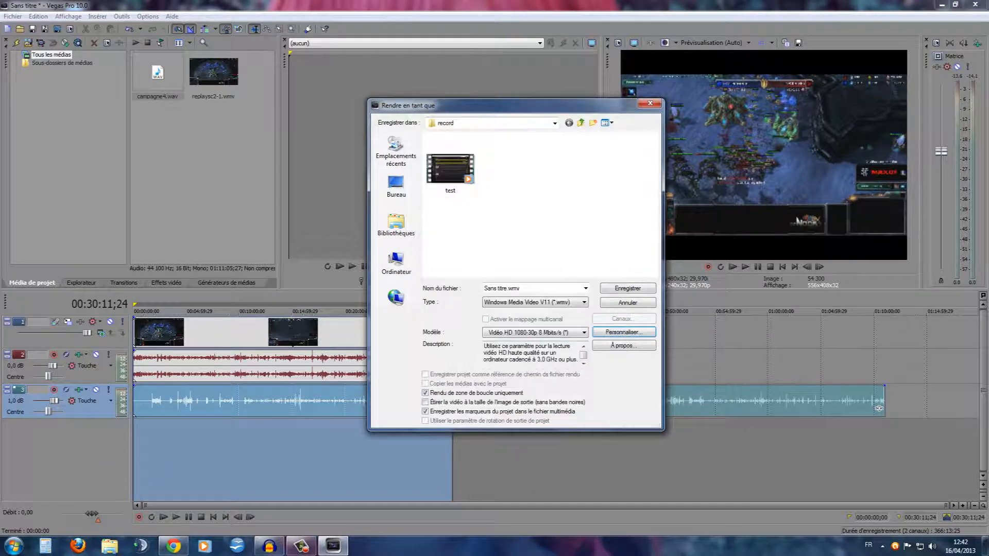
left_click(584, 332)
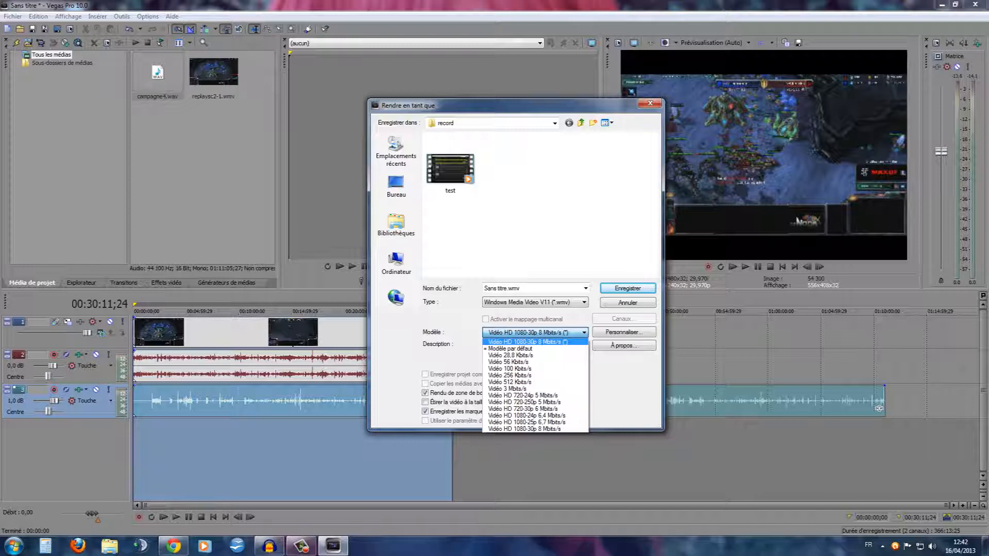
key("Escape")
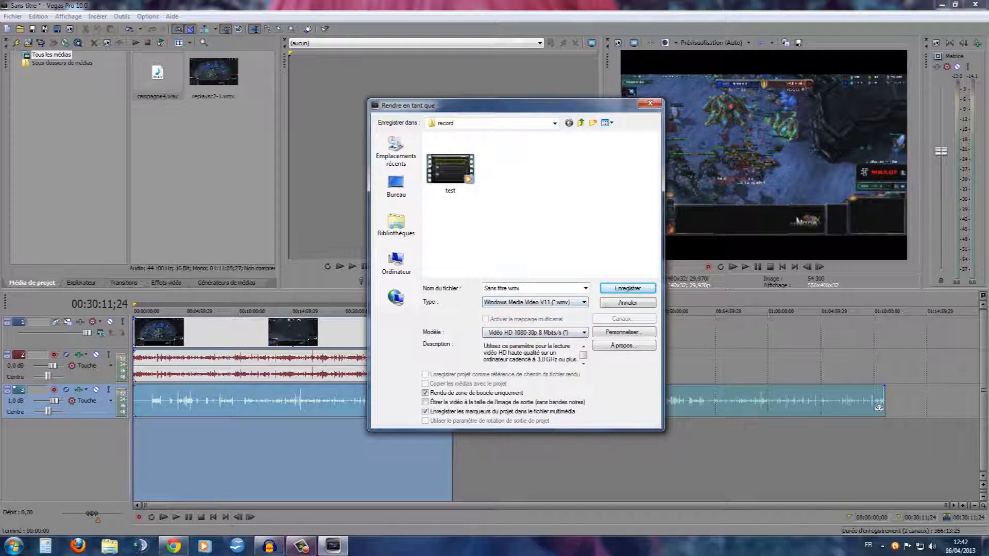
Open the record folder on drive D: in Windows Explorer to view the captured files
left_click(110, 546)
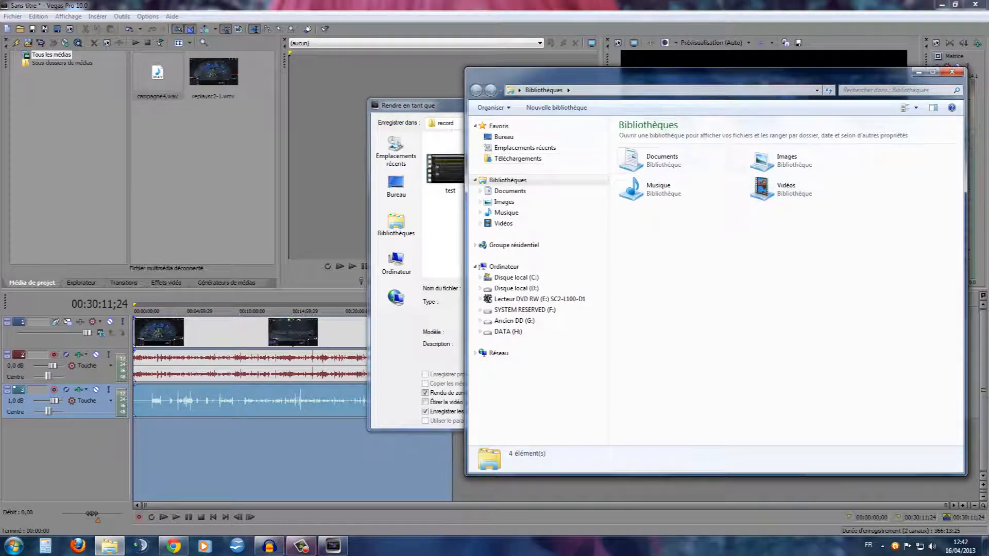
left_click(516, 287)
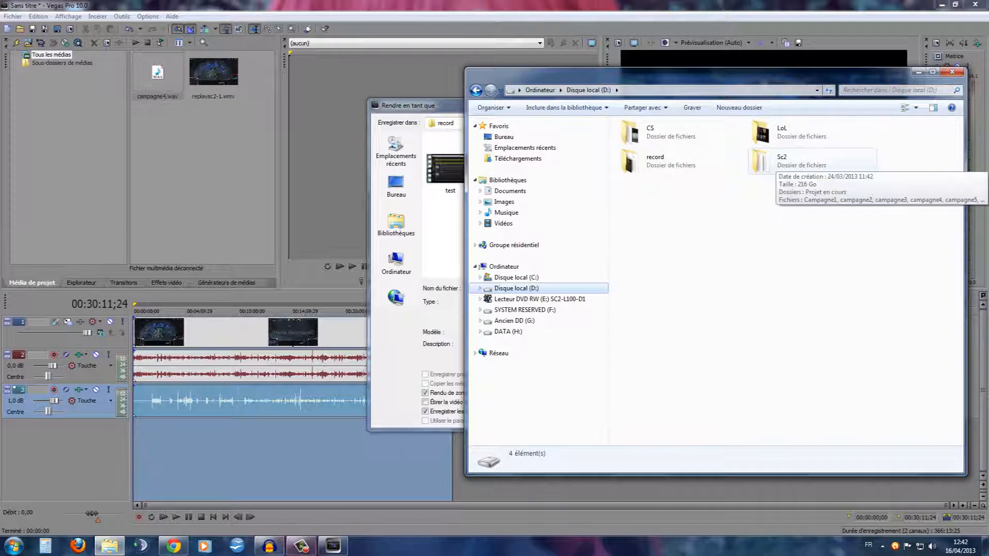
left_click(656, 160)
double_click(690, 161)
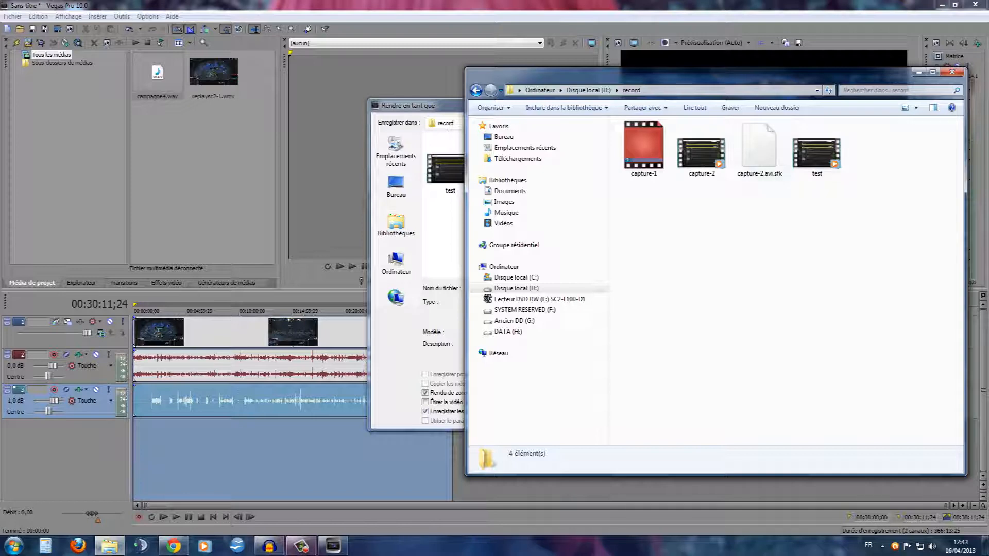
Play the test video from the record folder, view it full screen, and close the player and the folder window
double_click(817, 154)
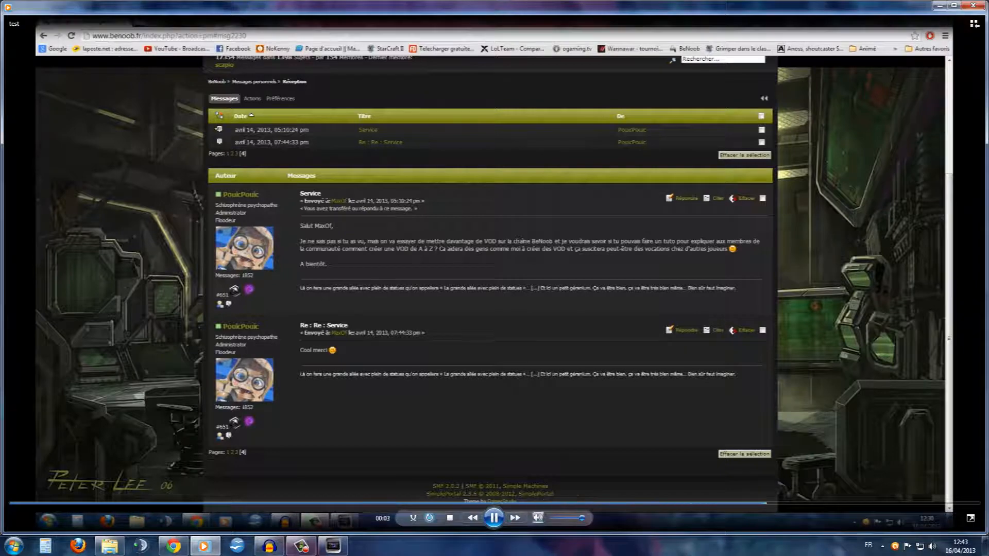
key("alt+Return")
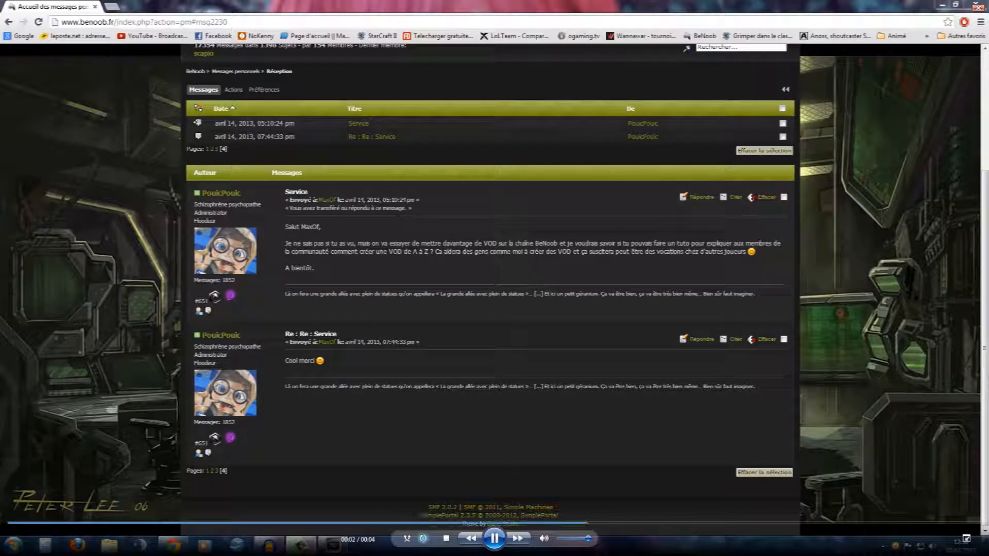
key("alt+Return")
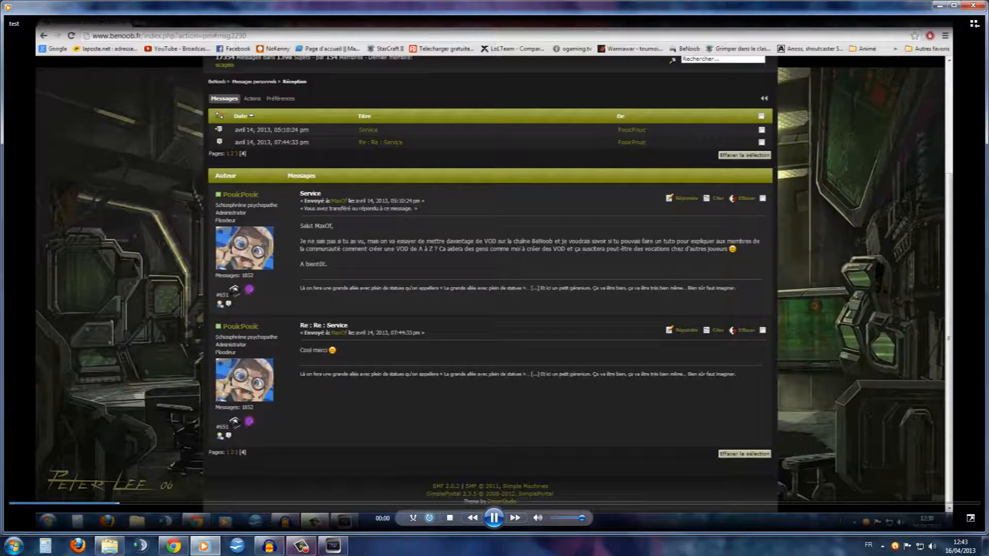
key("alt+F4")
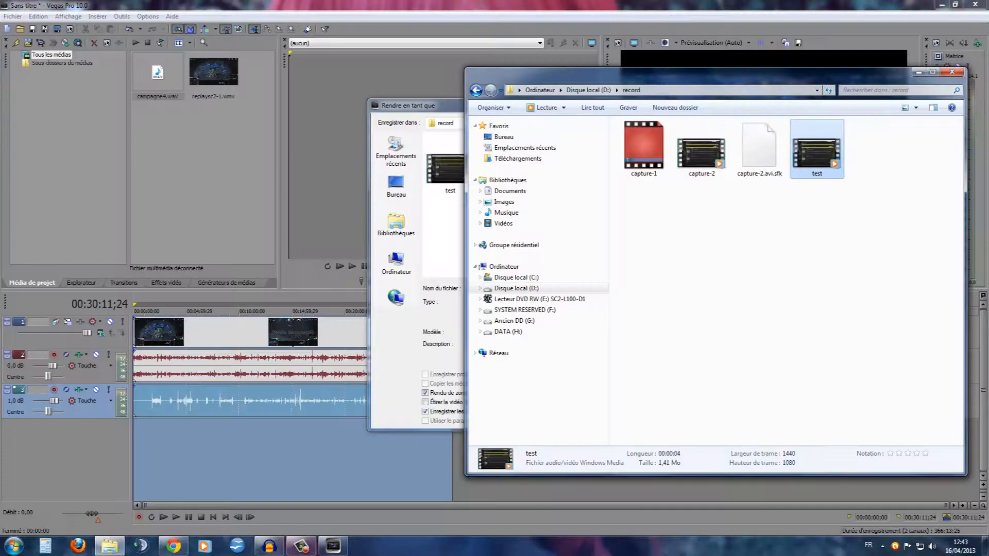
key("alt+F4")
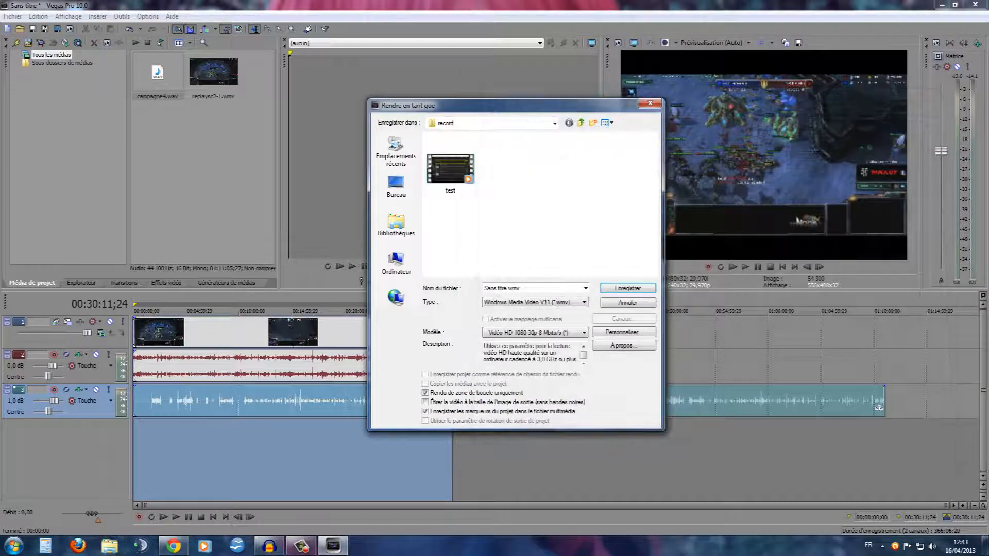
Close the render dialog without rendering and minimize the Vegas Pro window to show the desktop
left_click(650, 103)
mouse_move(173, 546)
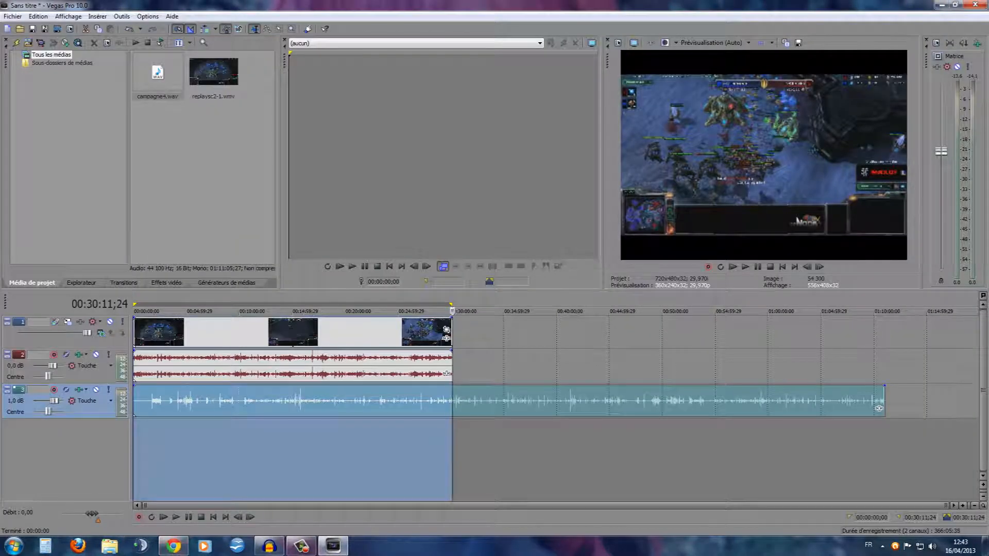
mouse_move(333, 546)
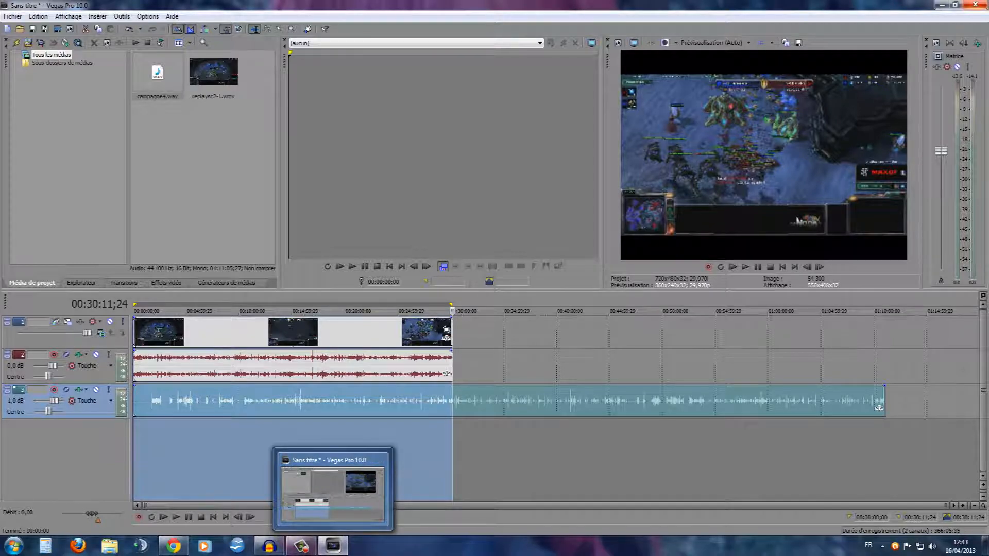
left_click(333, 546)
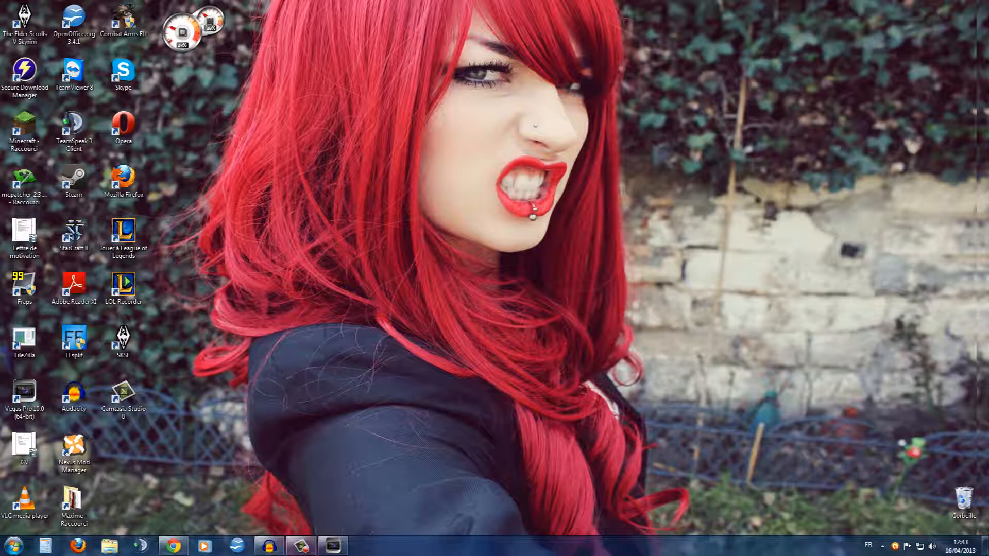
Launch Fraps and StarCraft II from the desktop and place the Fraps window beside the game launcher
left_click_drag(540, 405, 354, 263)
left_click(13, 546)
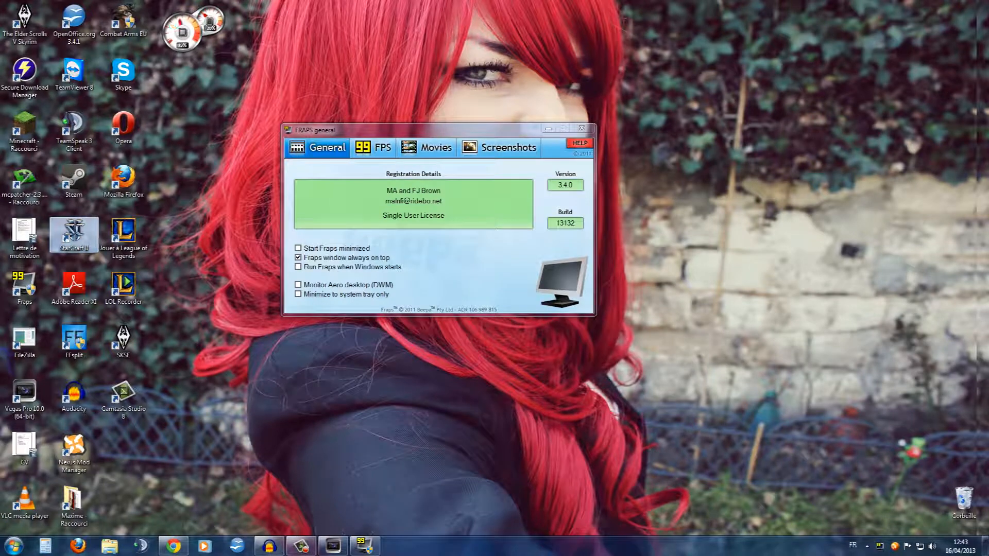
left_click_drag(437, 130, 831, 224)
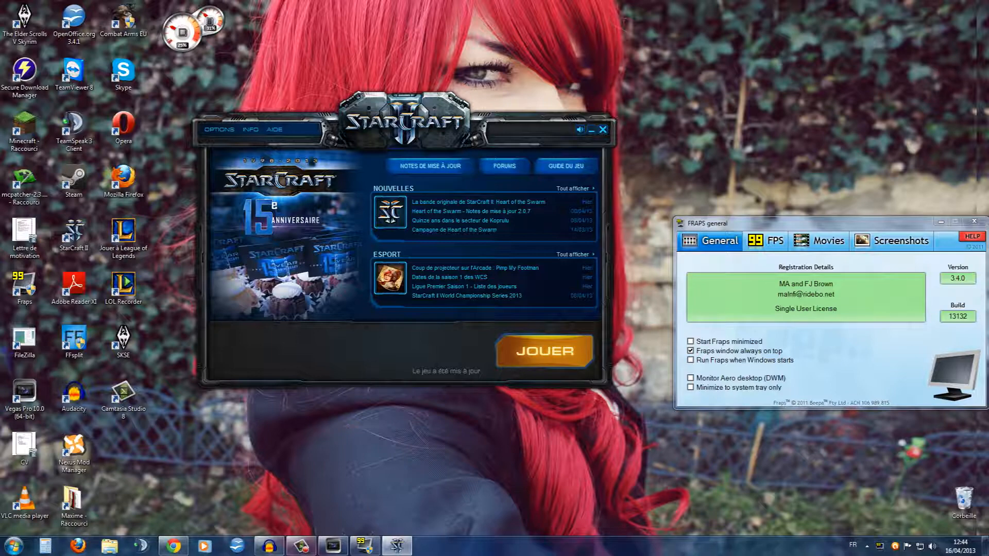
Review the Fraps movie capture settings and the save-folder browser, keeping D:\Sc2\Projet en cours as the movie folder
left_click(819, 241)
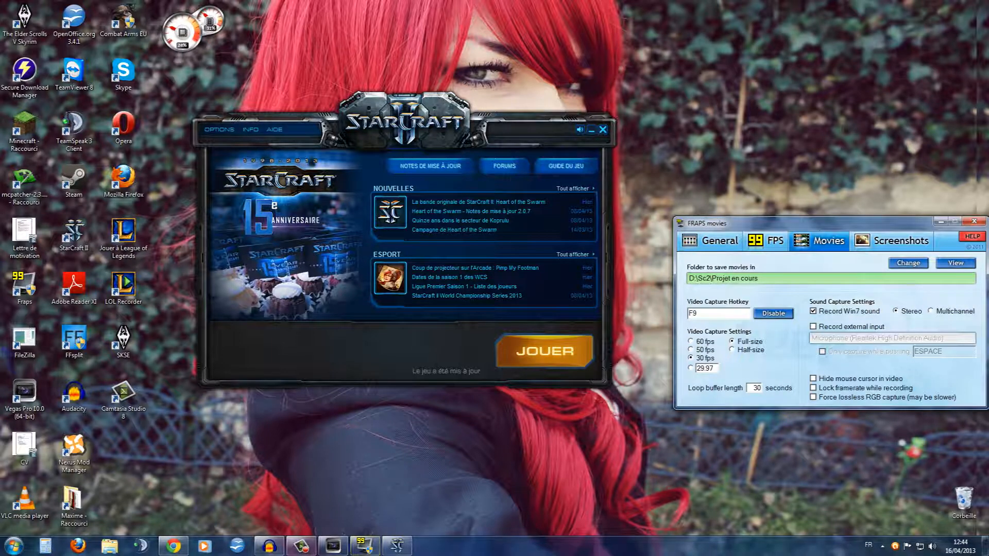
left_click(908, 264)
scroll(494, 291, "down", 2)
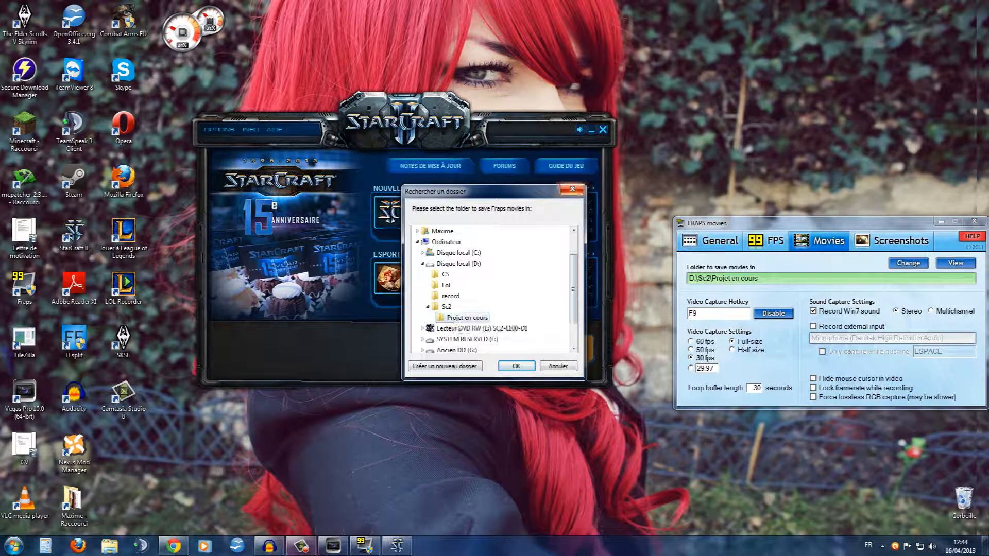
left_click(572, 189)
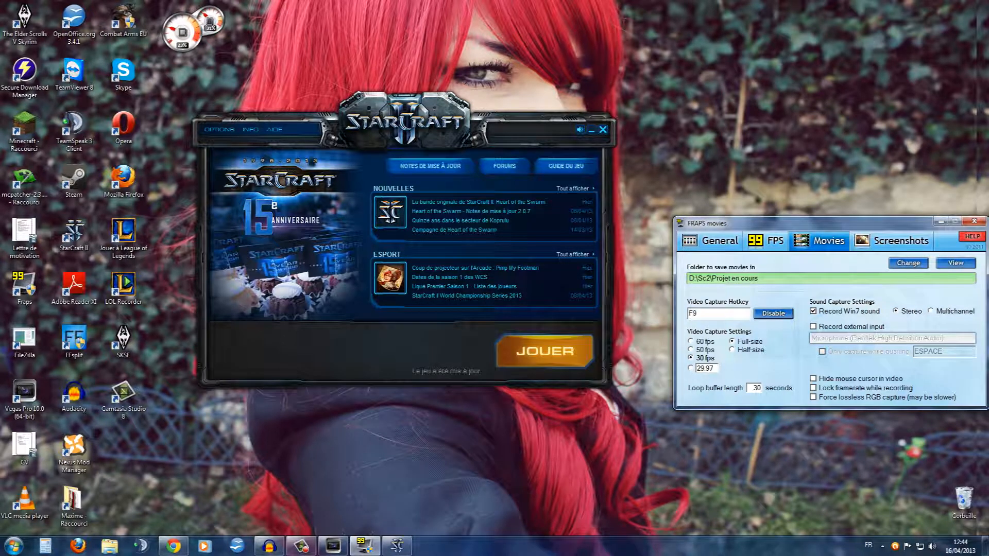
Switch to Audacity, look over the file commands during the running commentary recording, and minimize its window
left_click(270, 546)
left_click(13, 17)
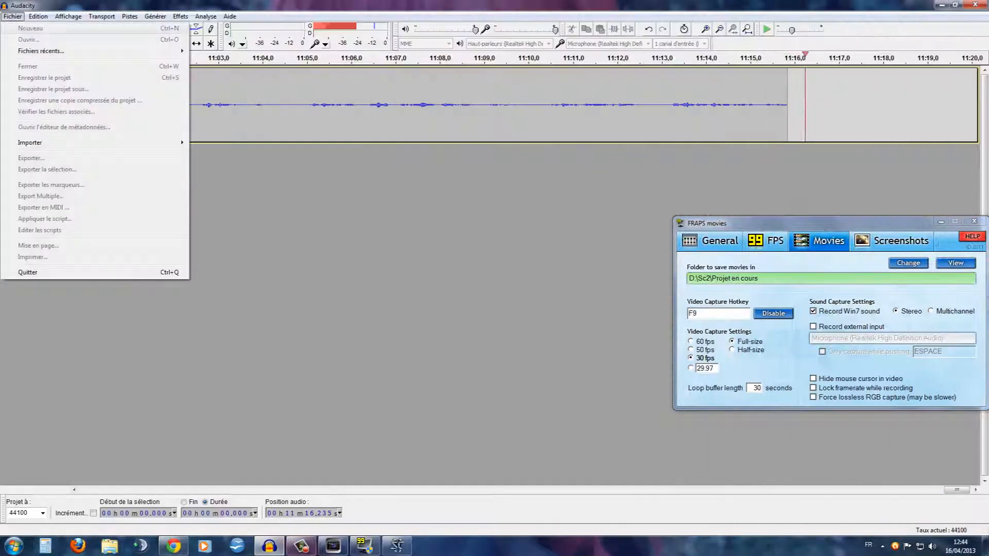
left_click(102, 16)
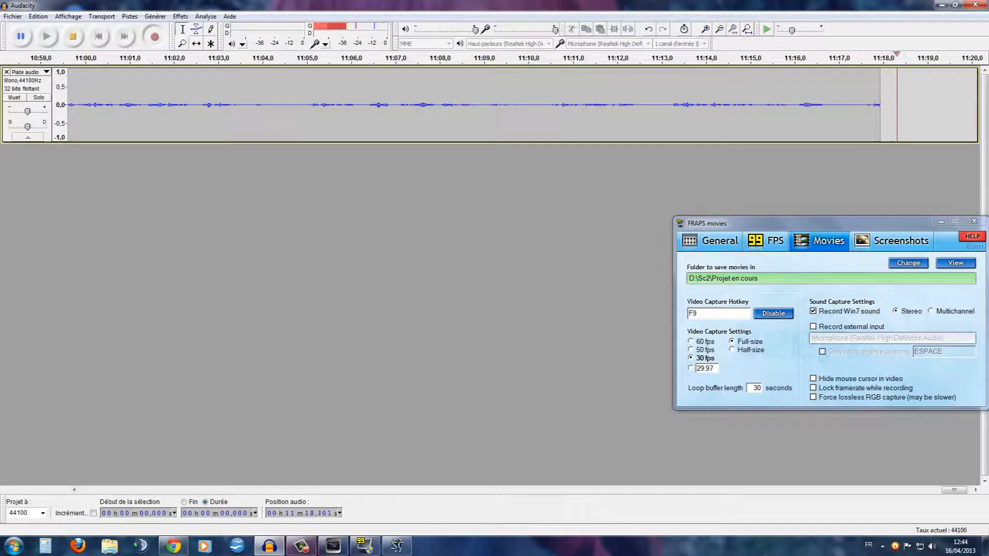
key("alt+f")
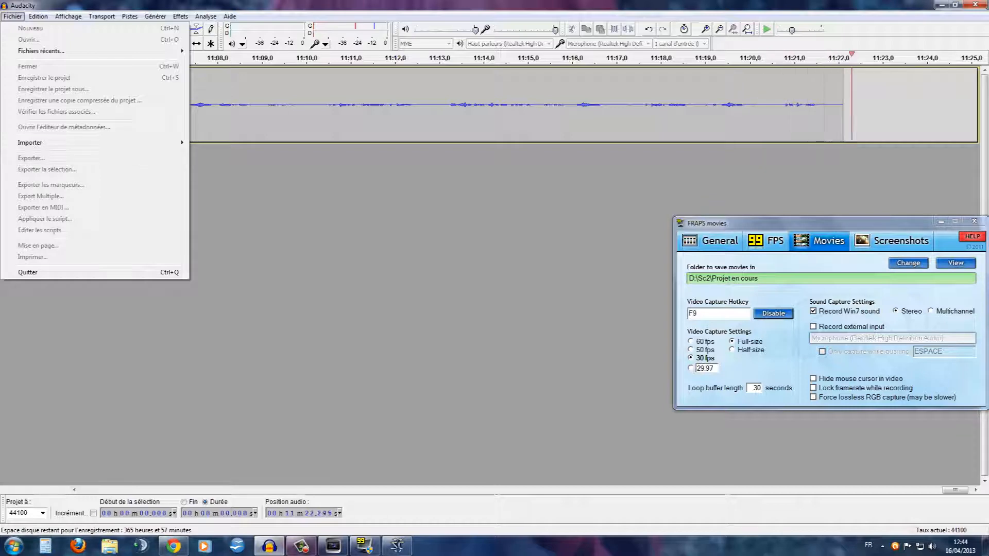
key("Escape")
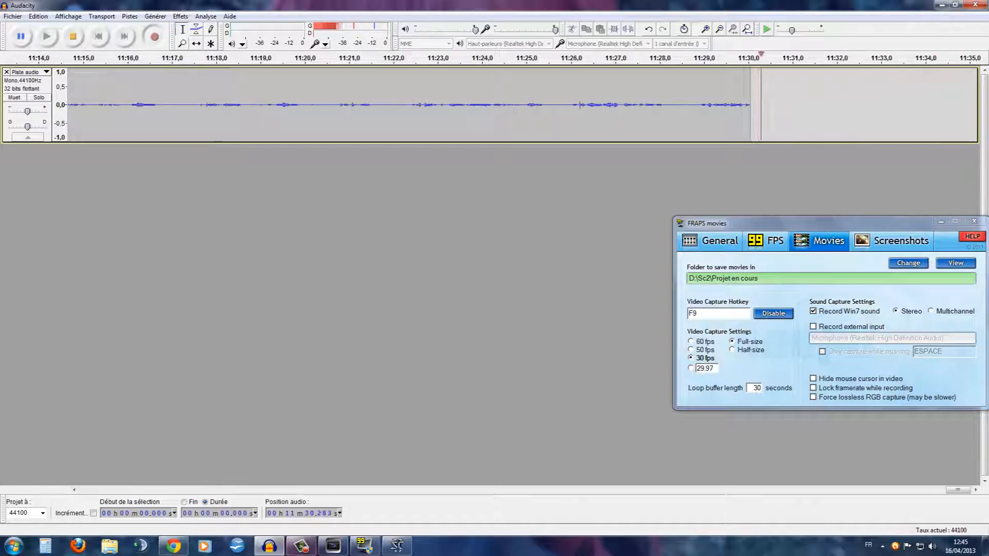
left_click(942, 4)
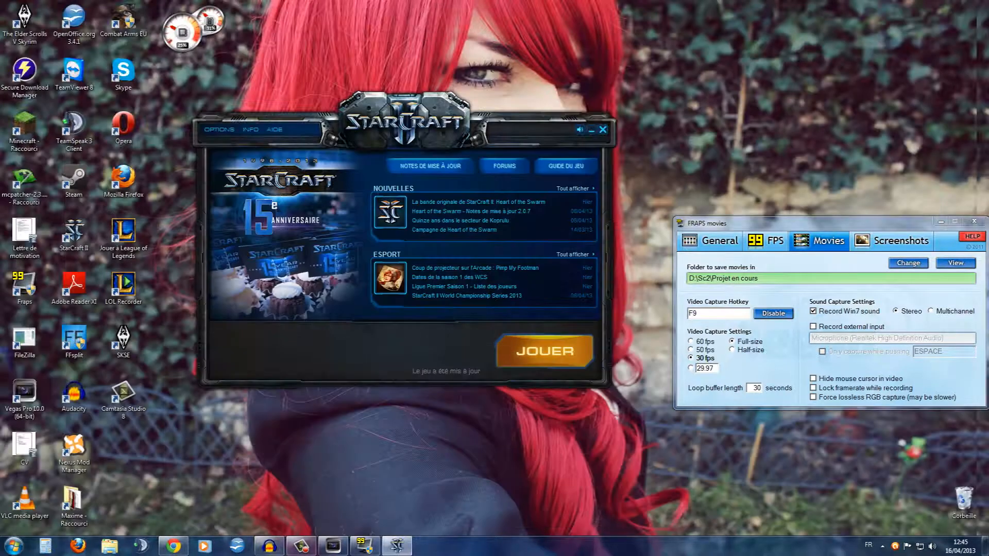
Switch back to Vegas Pro and move the Fraps window clear of the video preview
left_click_drag(804, 223, 763, 169)
left_click(333, 546)
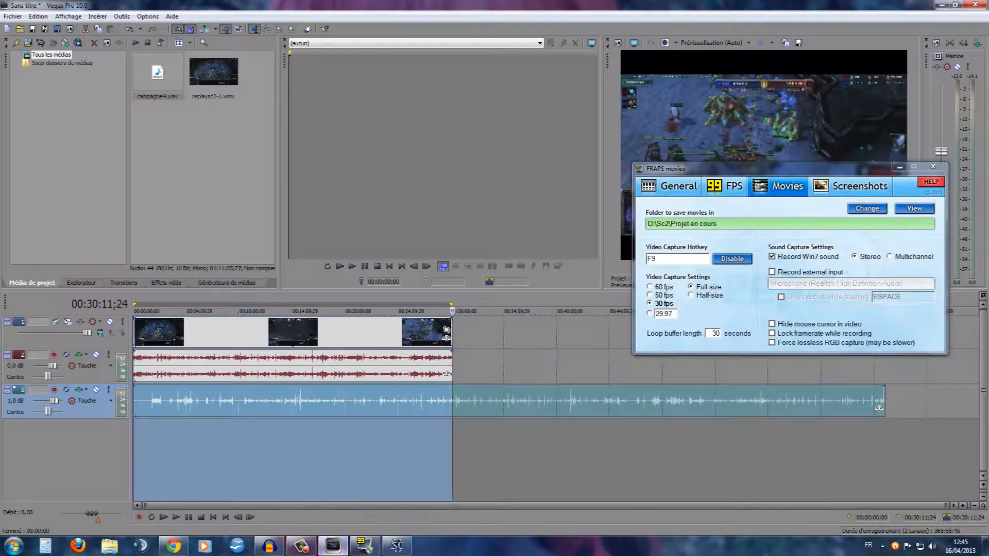
left_click_drag(763, 168, 363, 59)
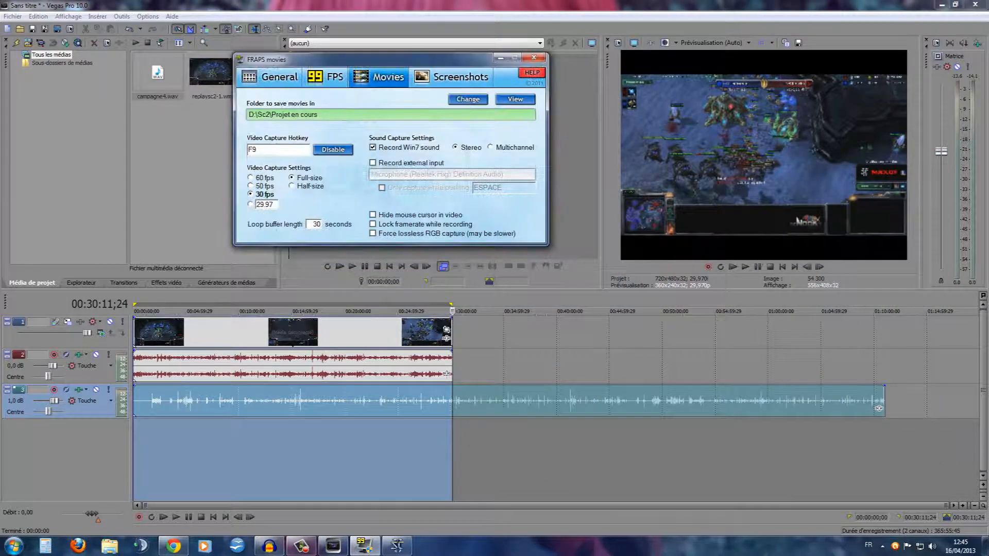
Clear the time selection and preview the replay at several timeline positions, finishing at 00:18:03;22
left_click(237, 454)
left_click(300, 454)
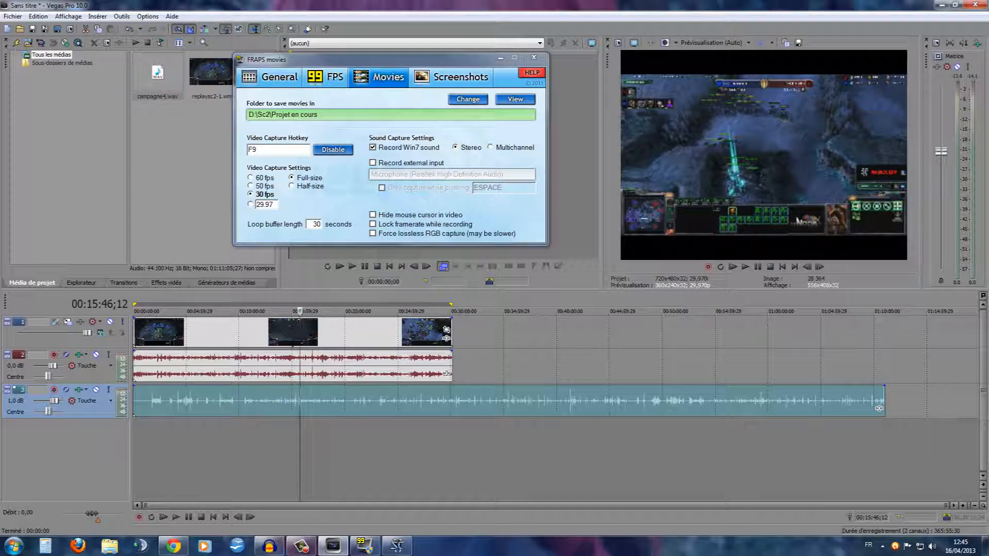
left_click(193, 454)
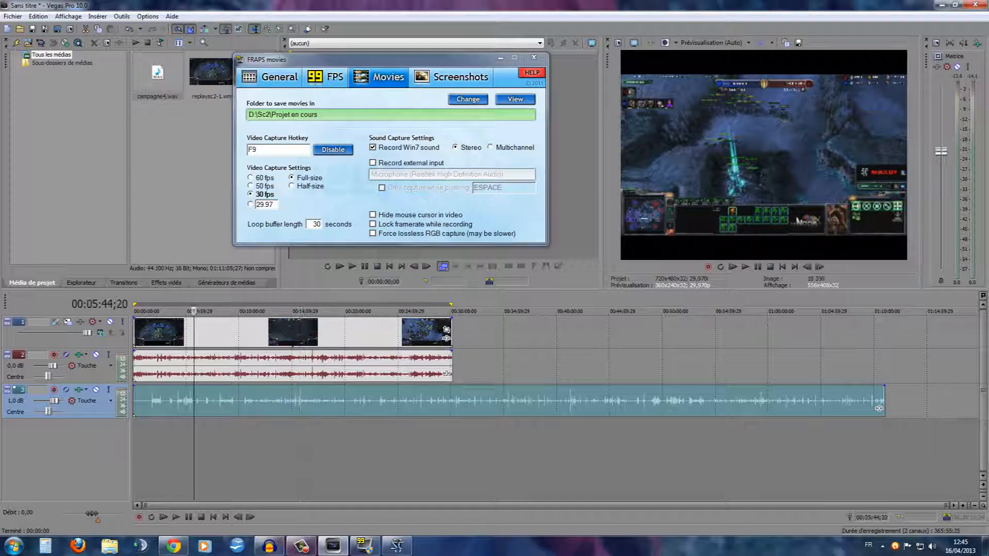
left_click(324, 453)
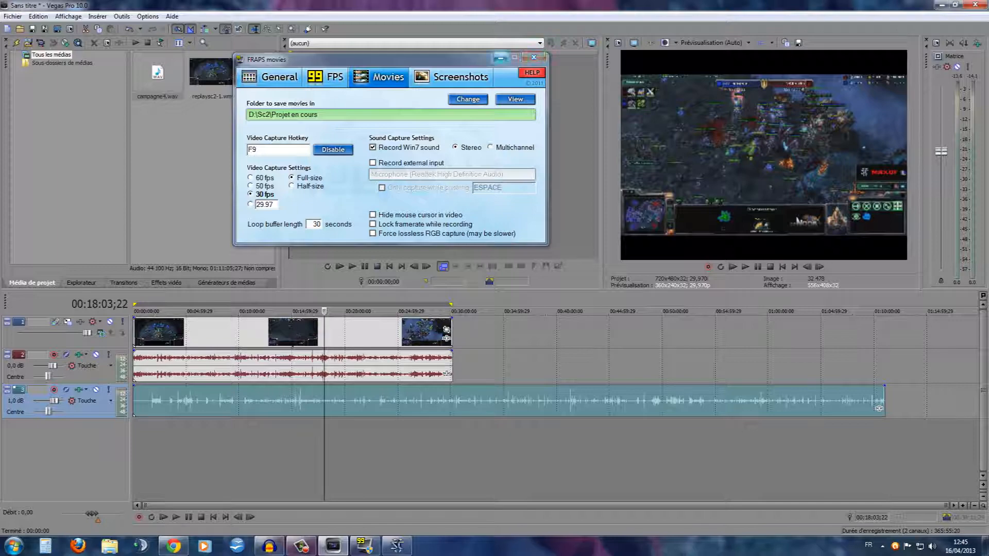
Minimize the Fraps window, close Vegas Pro without saving the project, and reposition the StarCraft II launcher
left_click(534, 57)
left_click(975, 5)
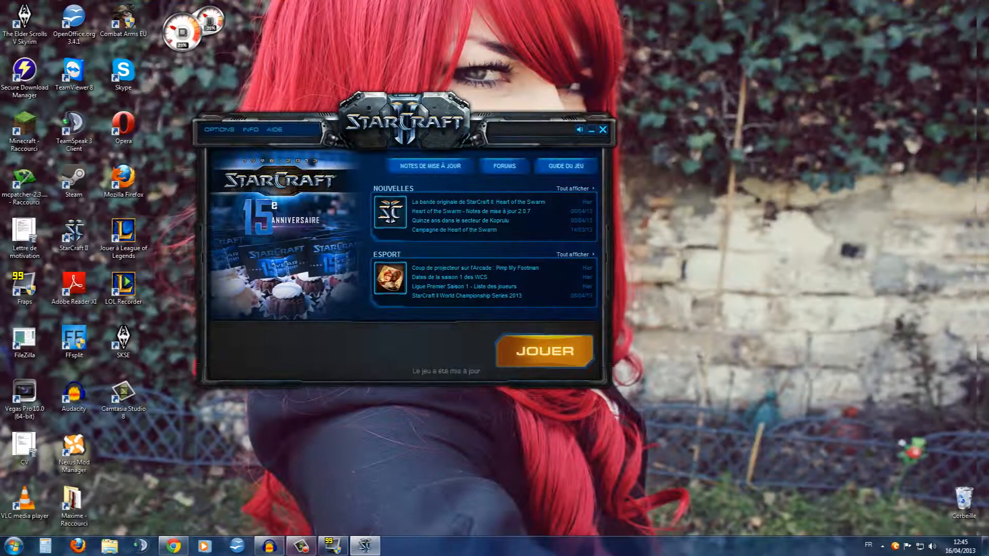
left_click_drag(406, 124, 477, 131)
Bring up the Camtasia recorder controls on the desktop
left_click(301, 546)
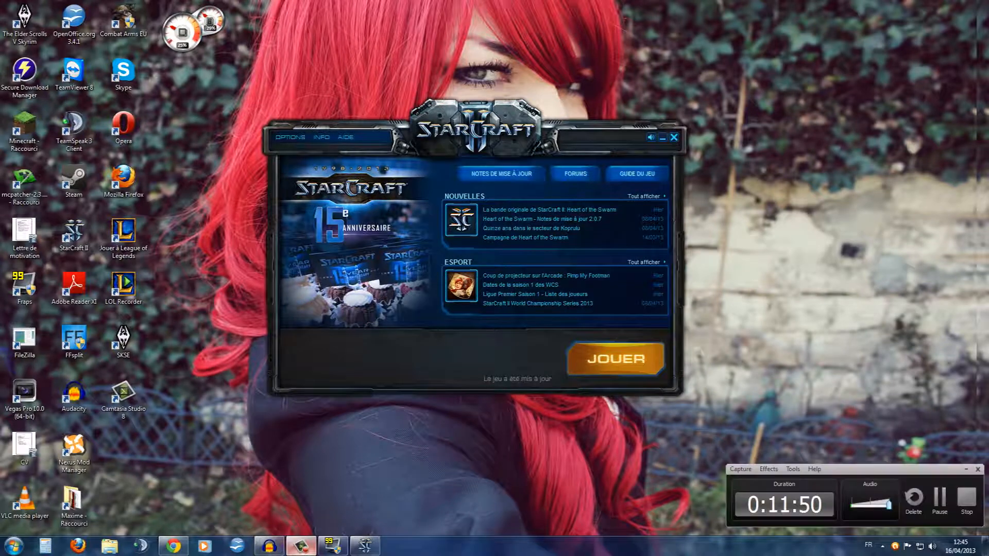
left_click(302, 546)
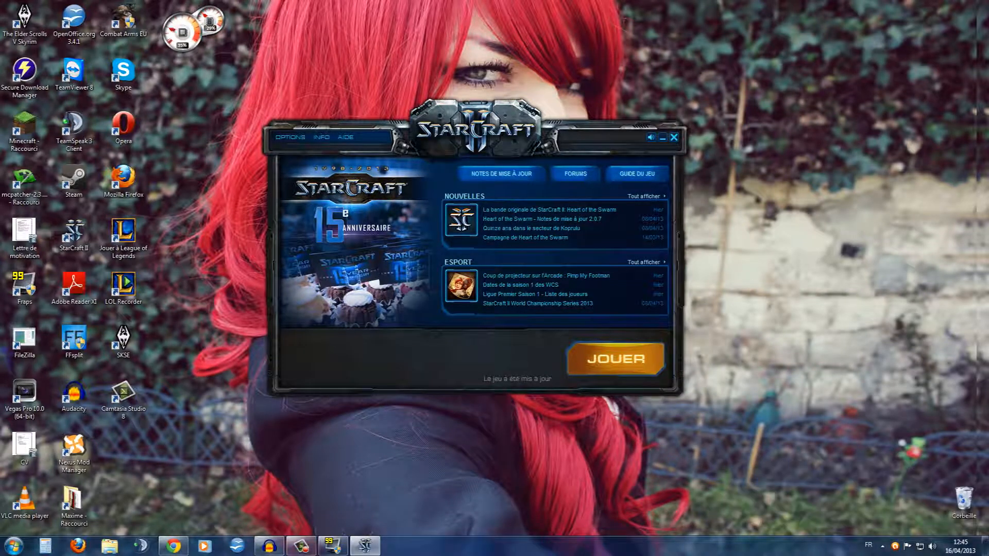
left_click(301, 546)
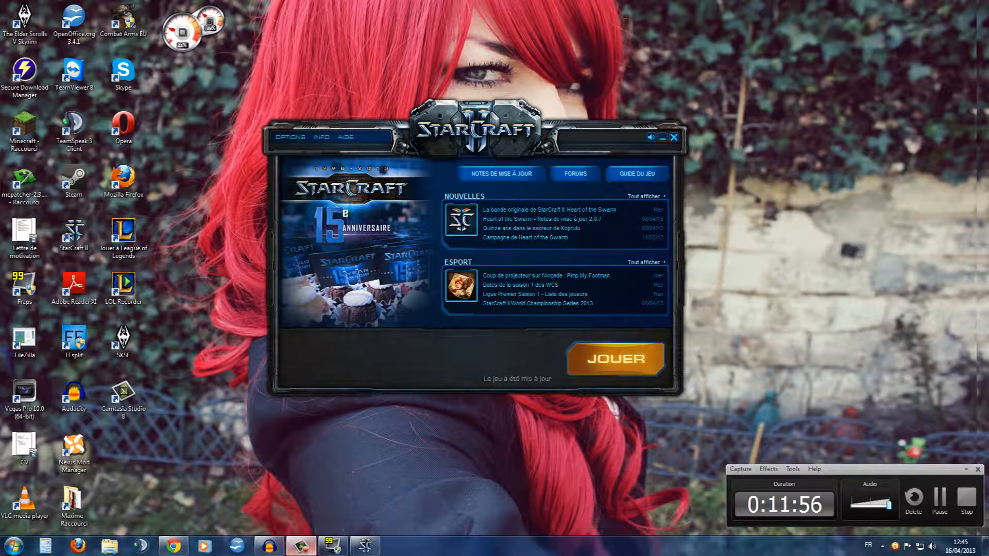